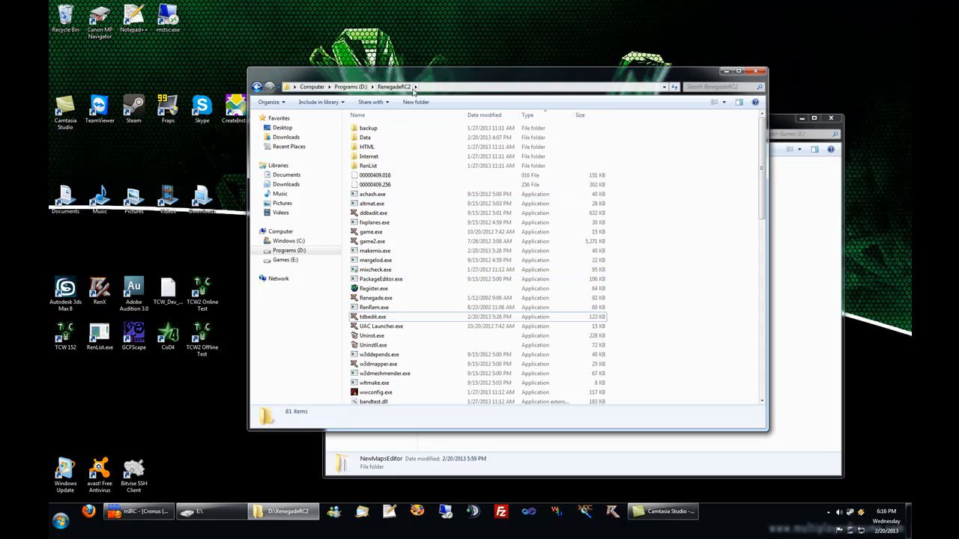
- Launch tdbedit.exe from the RenegadeRC2 folder and open strings.tdb from E:\NewMapsEditor\Tutorial\ALWAYS\TranslationDB
click(667, 259)
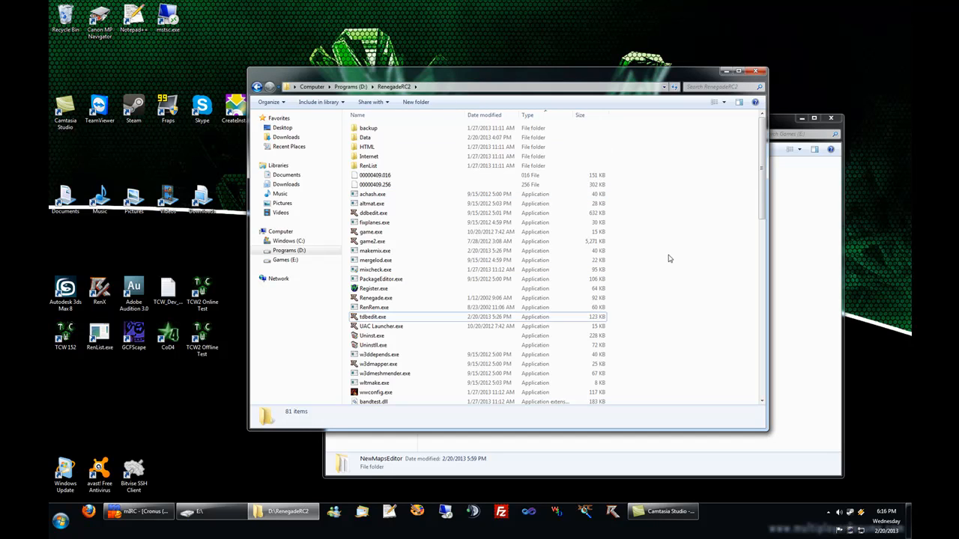
double_click(364, 319)
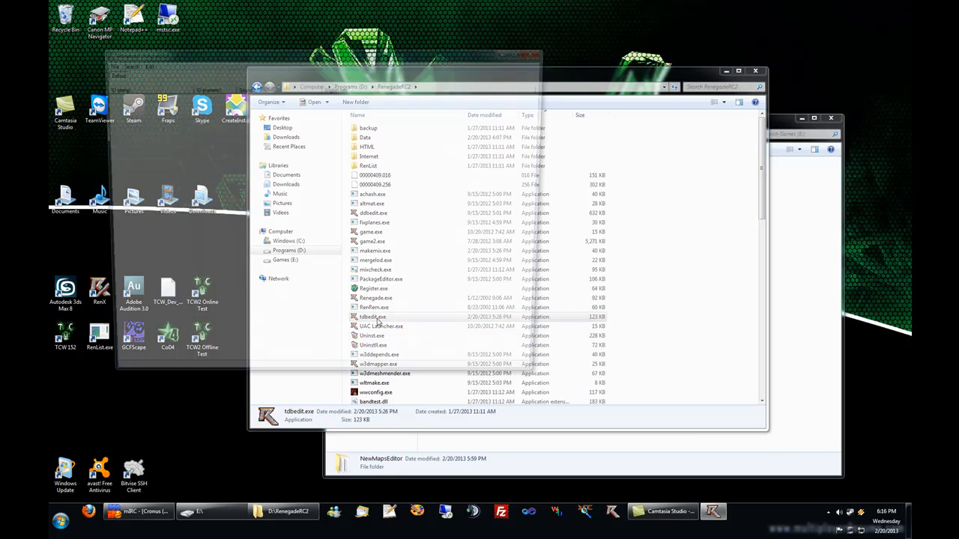
click(104, 63)
click(109, 77)
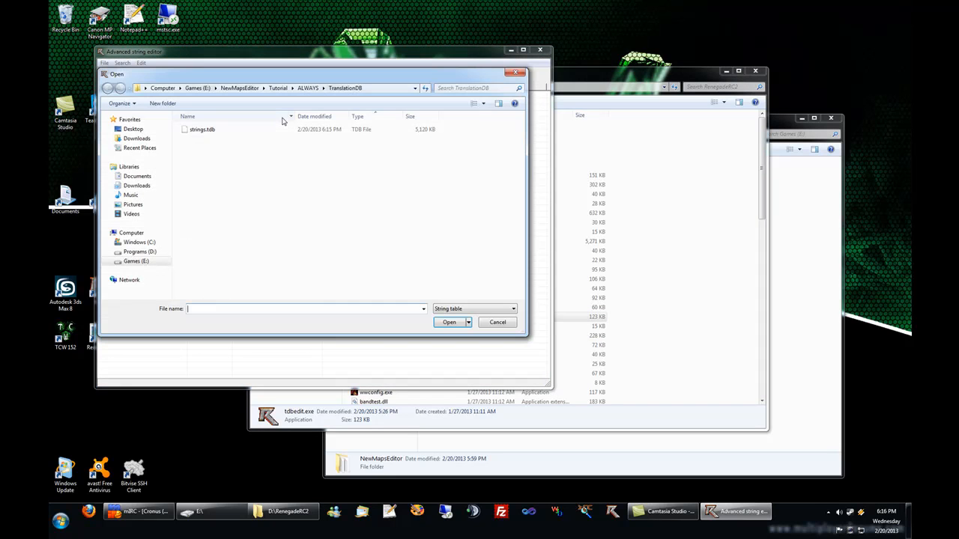
click(239, 88)
click(197, 88)
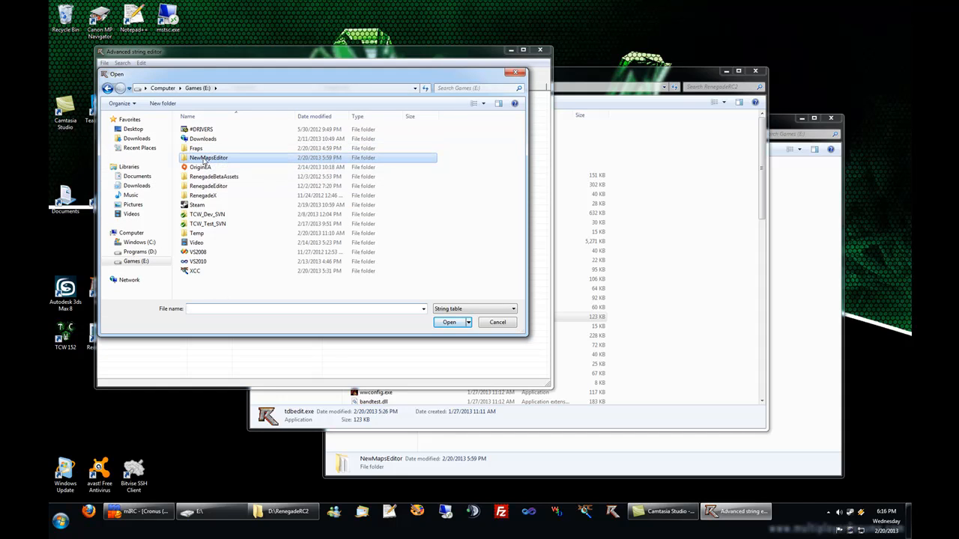
double_click(204, 160)
double_click(200, 139)
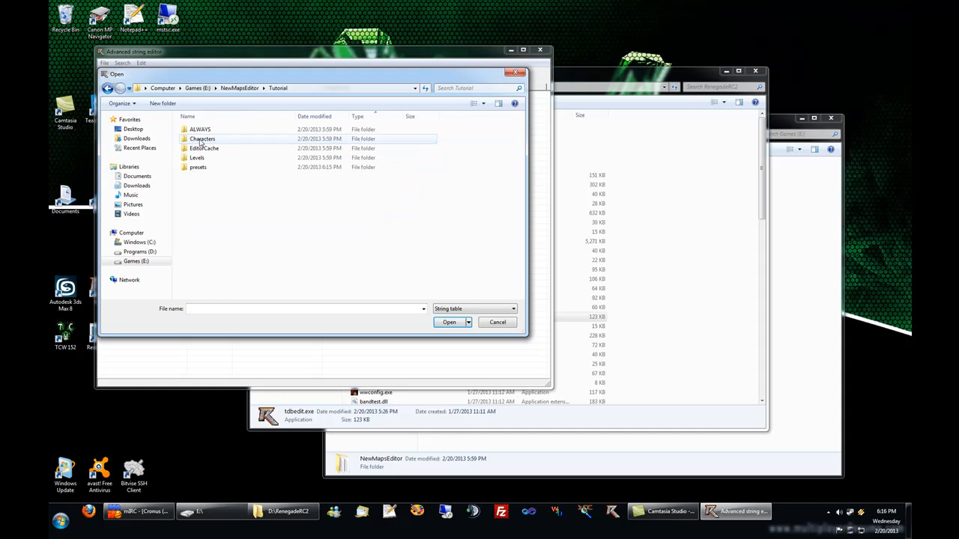
double_click(199, 130)
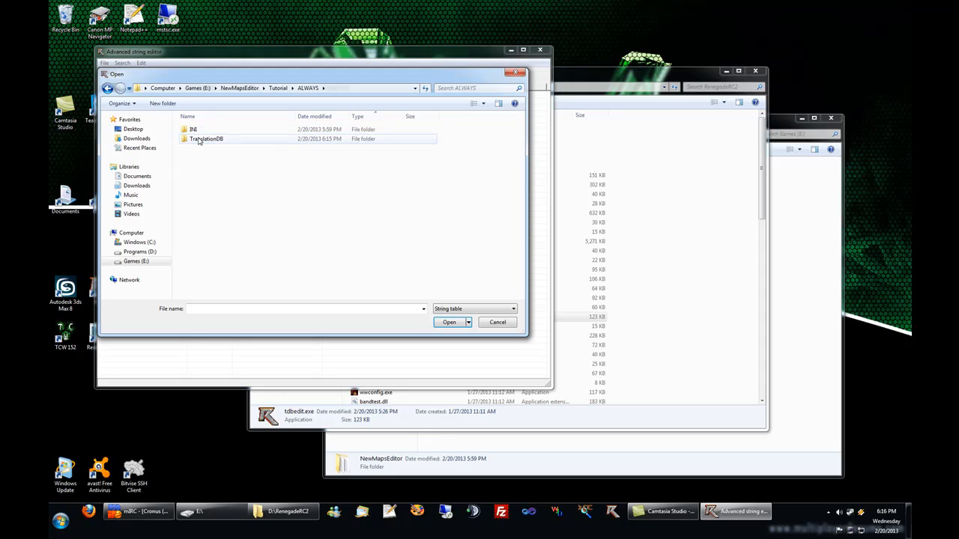
double_click(199, 140)
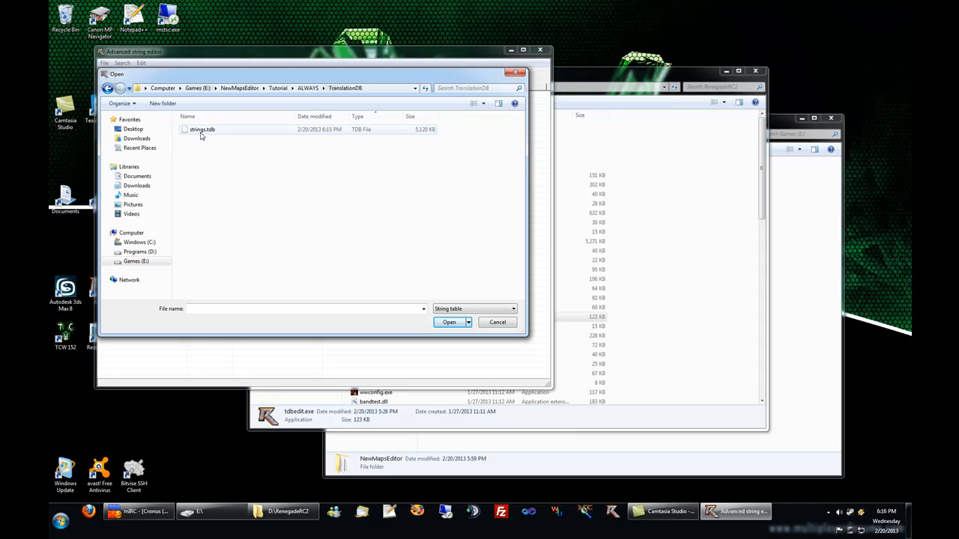
click(200, 131)
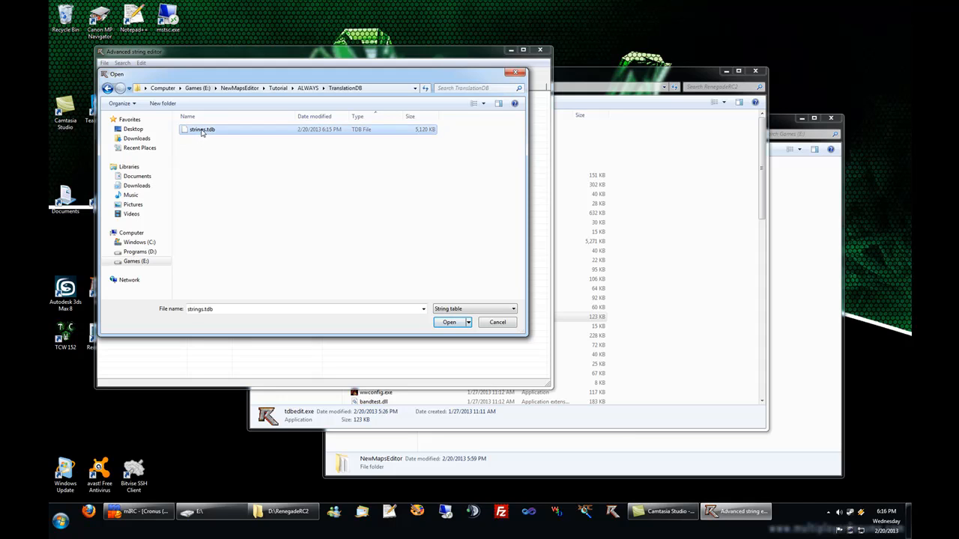
click(449, 323)
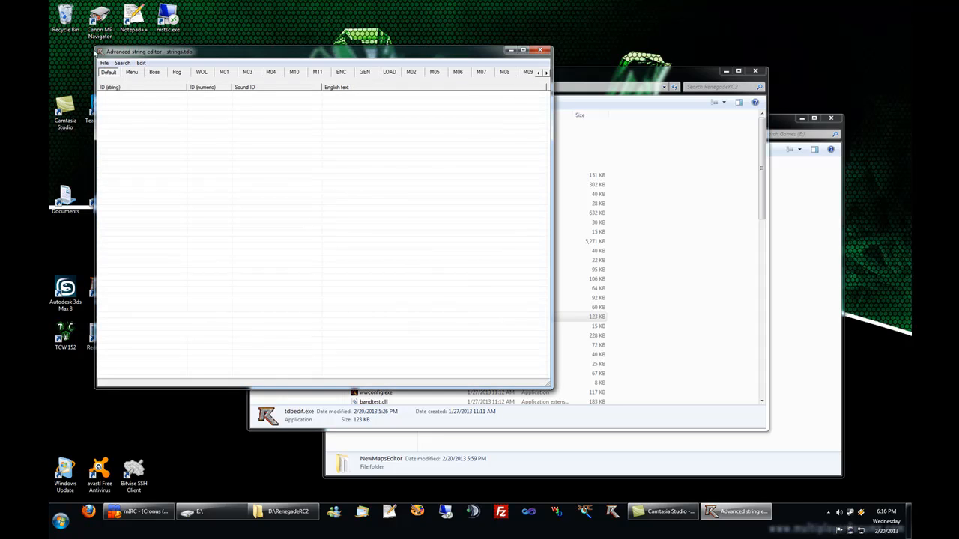
- Add a new string category named Testmap to the string table
click(146, 63)
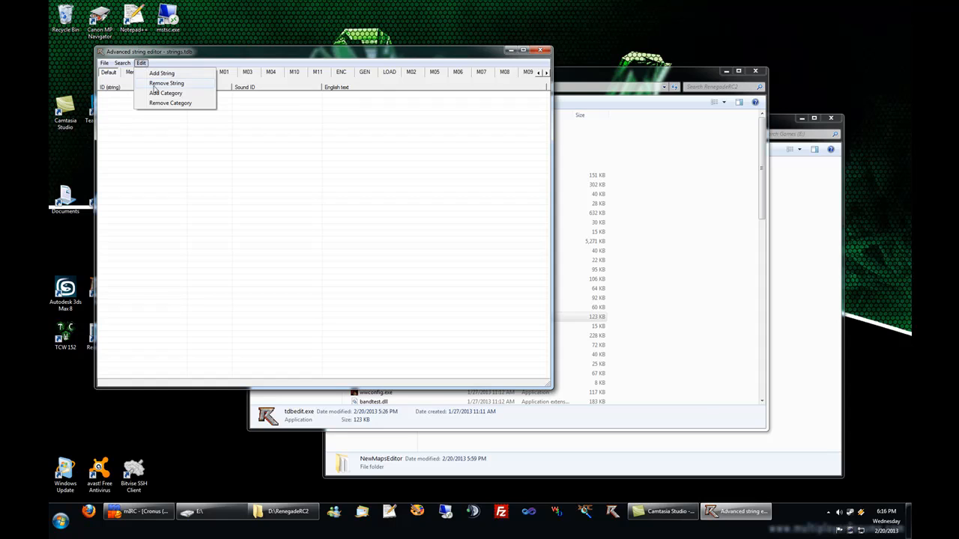
click(157, 93)
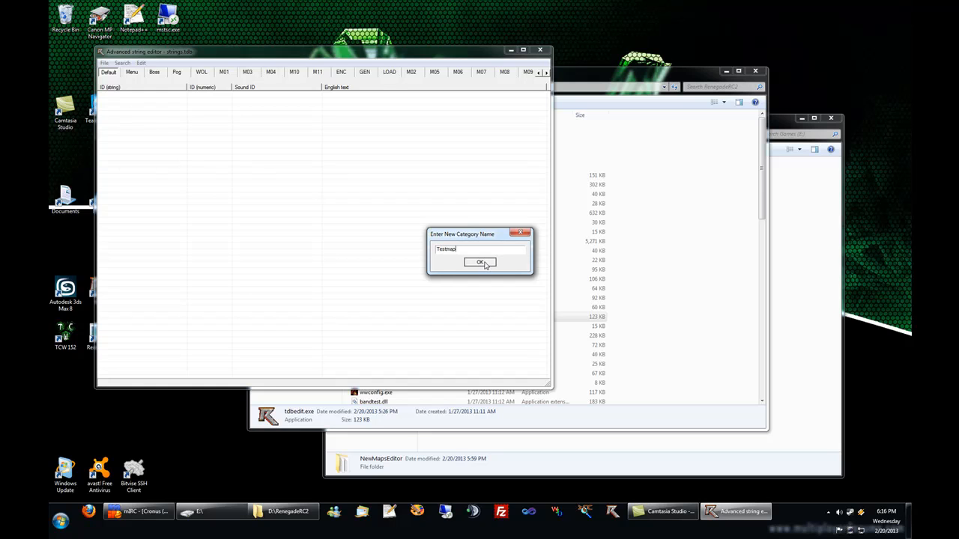
click(480, 262)
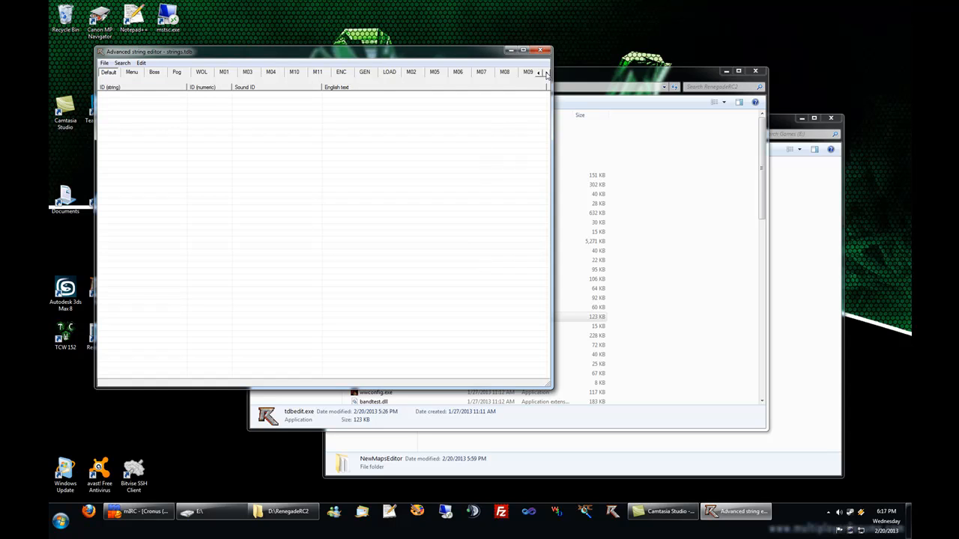
- Display the Testmap category at the end of the category list
click(545, 73)
click(545, 73)
click(545, 72)
click(545, 73)
click(545, 73)
click(440, 73)
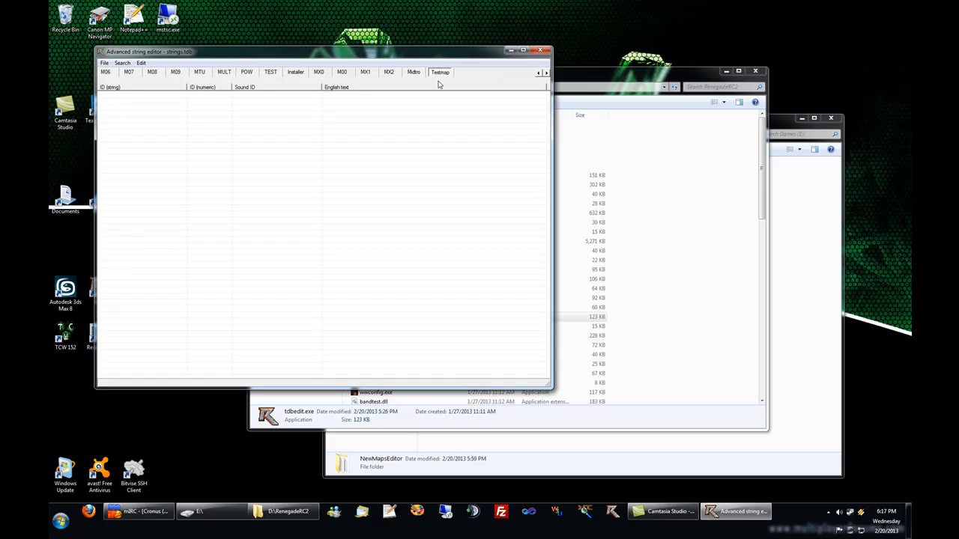
- Save strings.tdb and exit the string editor
click(105, 64)
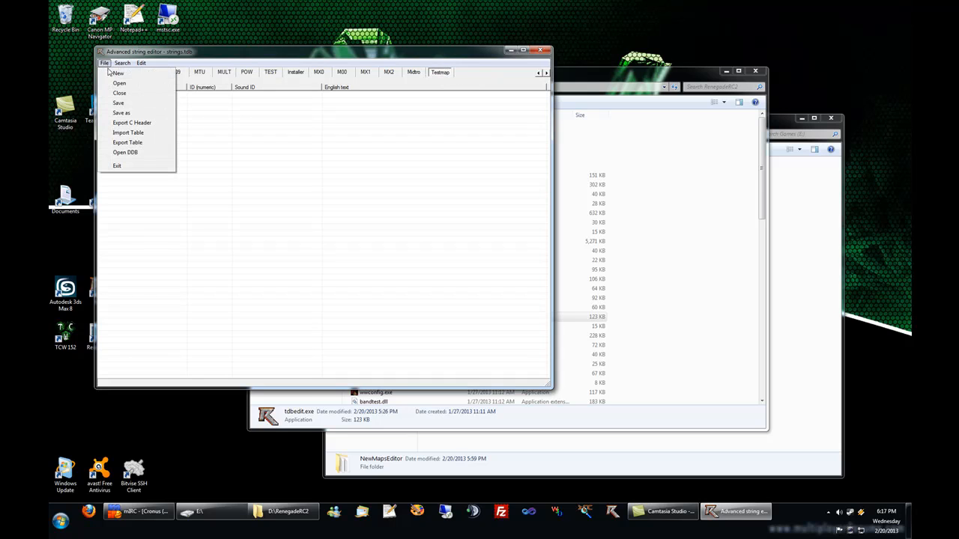
click(115, 106)
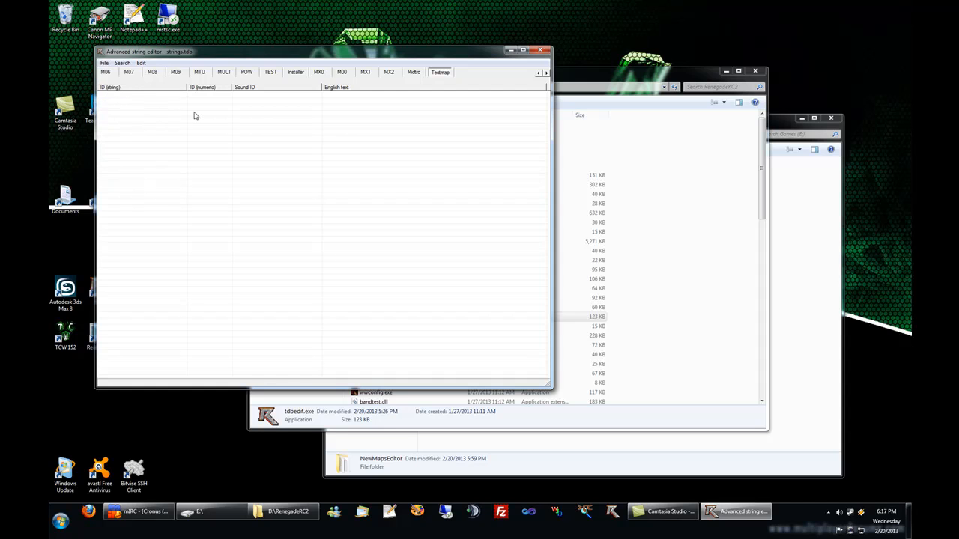
click(105, 63)
click(117, 165)
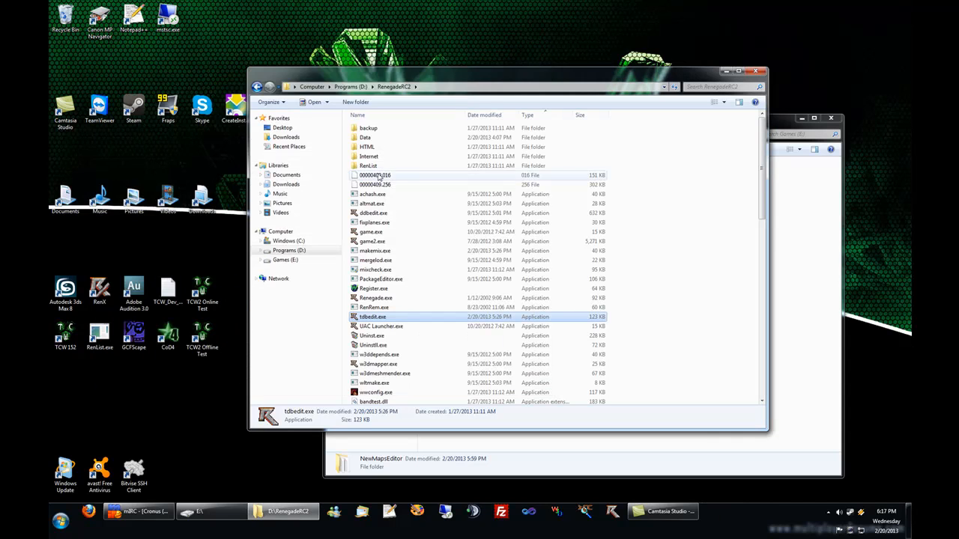
- Minimize the RenegadeRC2 folder window and open the NewMapsEditor folder on the Games (E:) drive
click(725, 71)
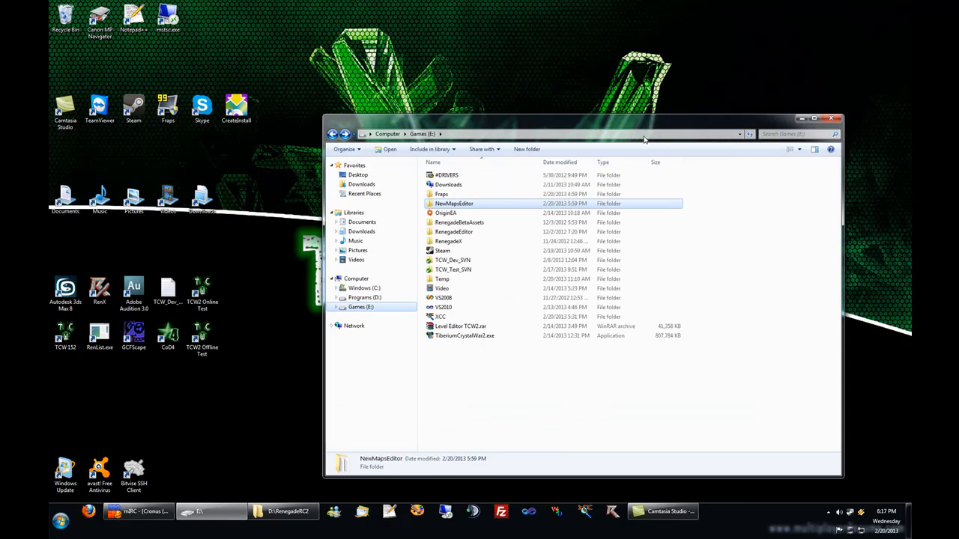
double_click(454, 203)
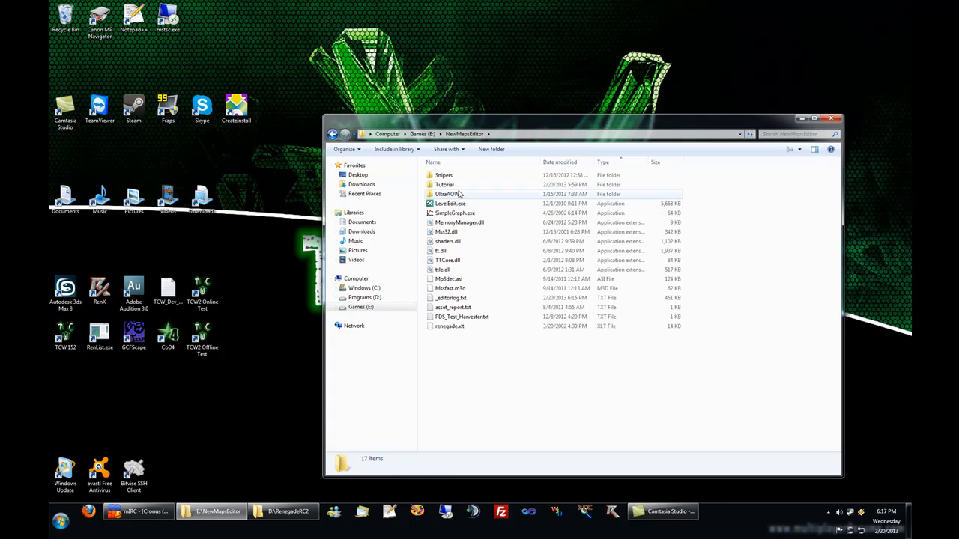
click(447, 205)
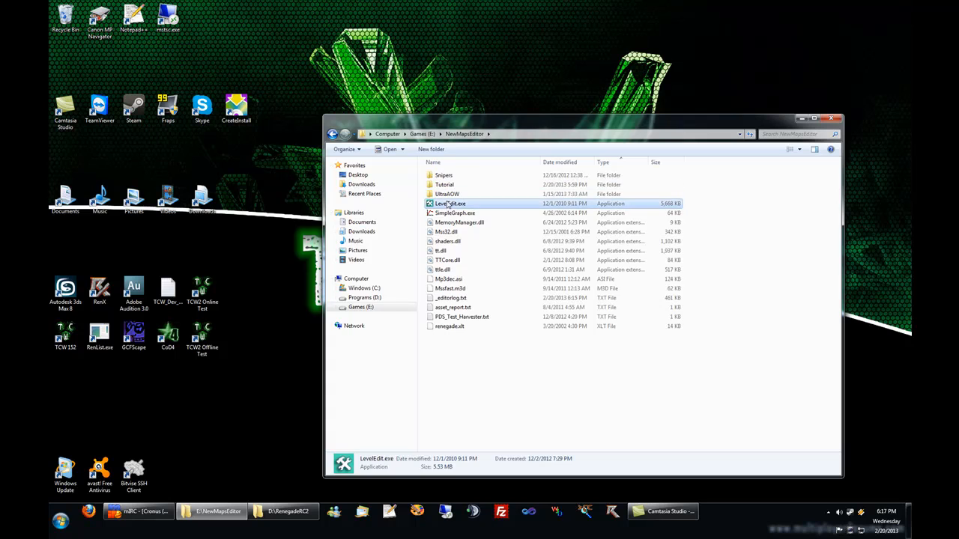
- Check the W3D model files in Tutorial\Levels\C&C_Helipads and return to the NewMapsEditor folder
double_click(444, 184)
double_click(443, 204)
double_click(445, 176)
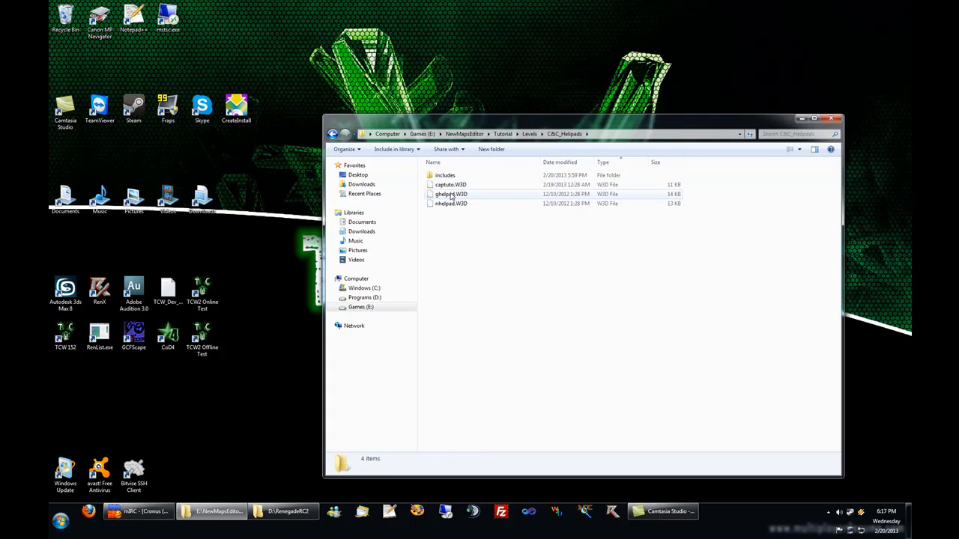
click(450, 185)
click(452, 203)
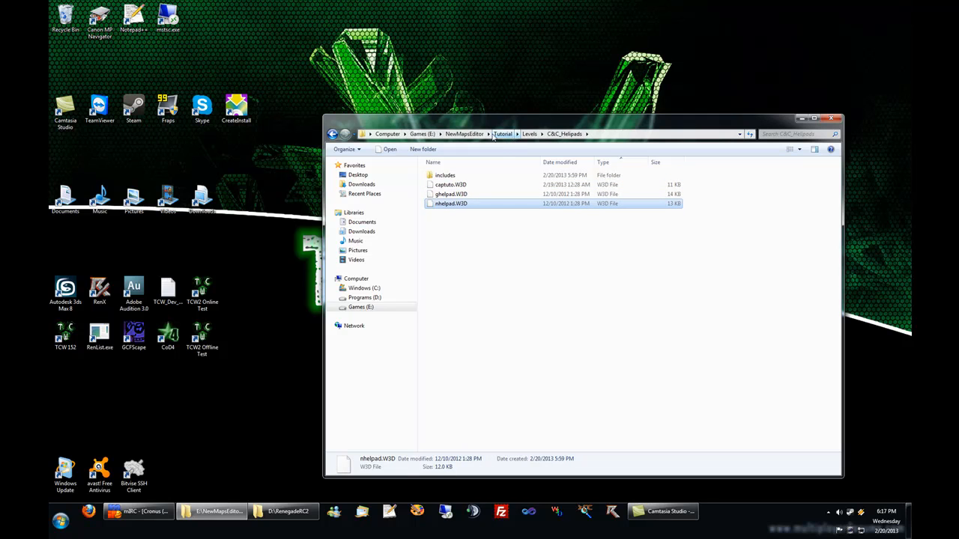
click(468, 136)
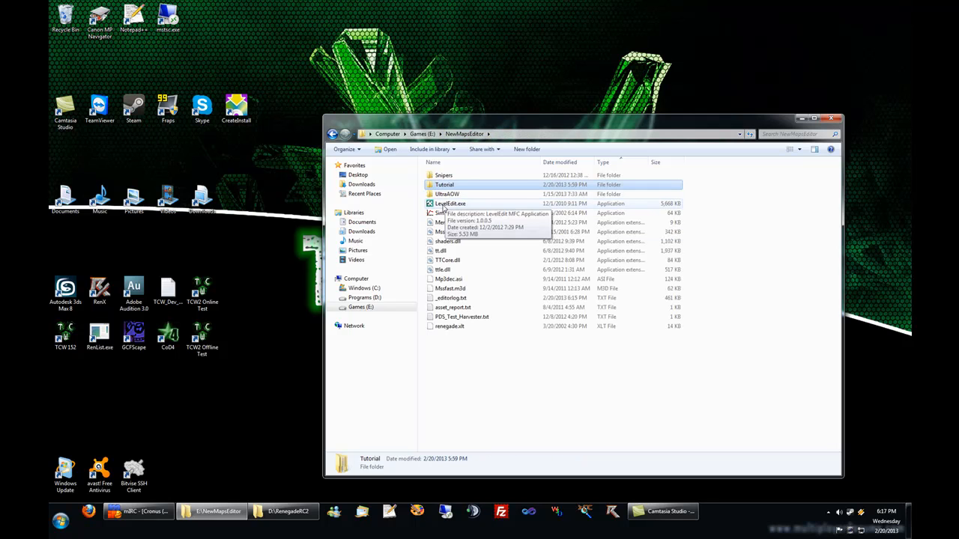
- Launch LevelEdit.exe and load the Tutorial mod package
double_click(446, 204)
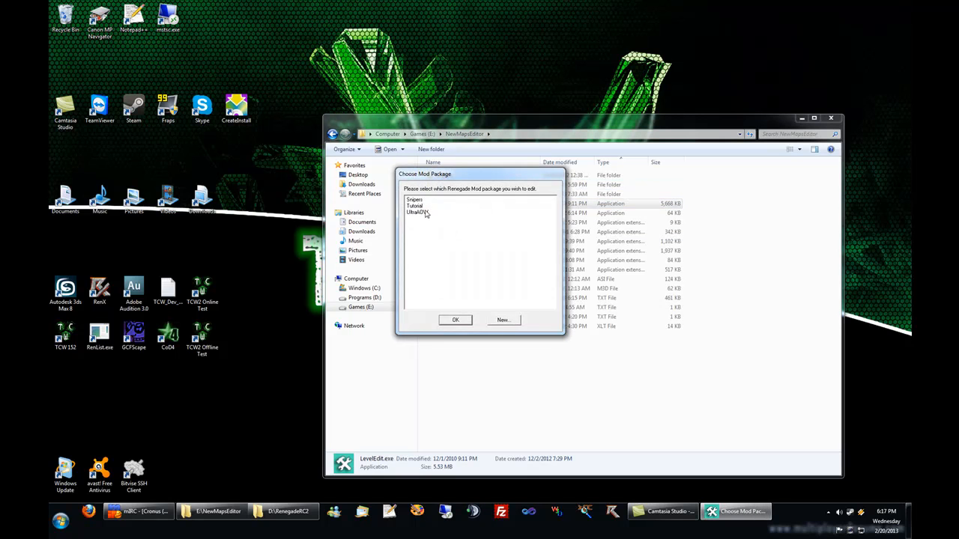
double_click(420, 211)
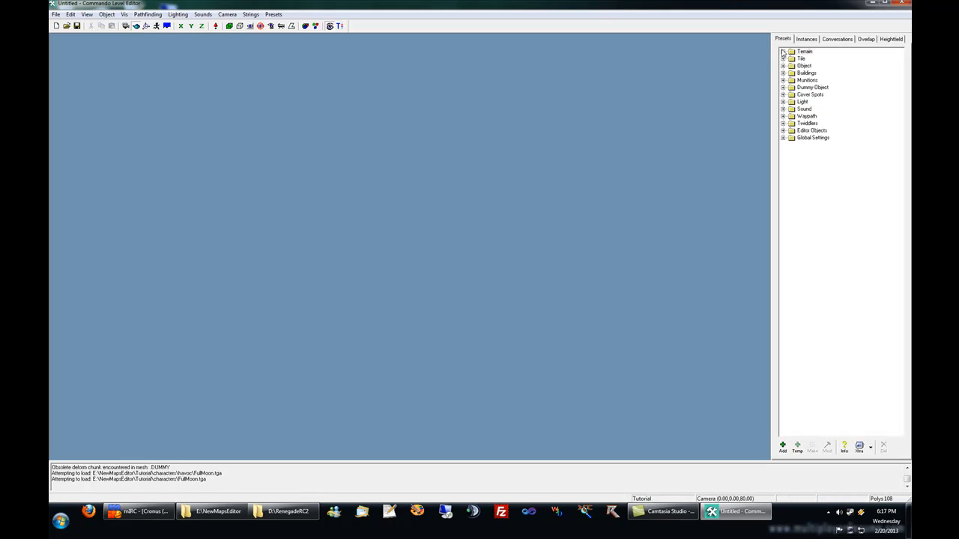
- Create a temporary preset under Terrain and name it C&C_Testmap
click(803, 51)
click(783, 52)
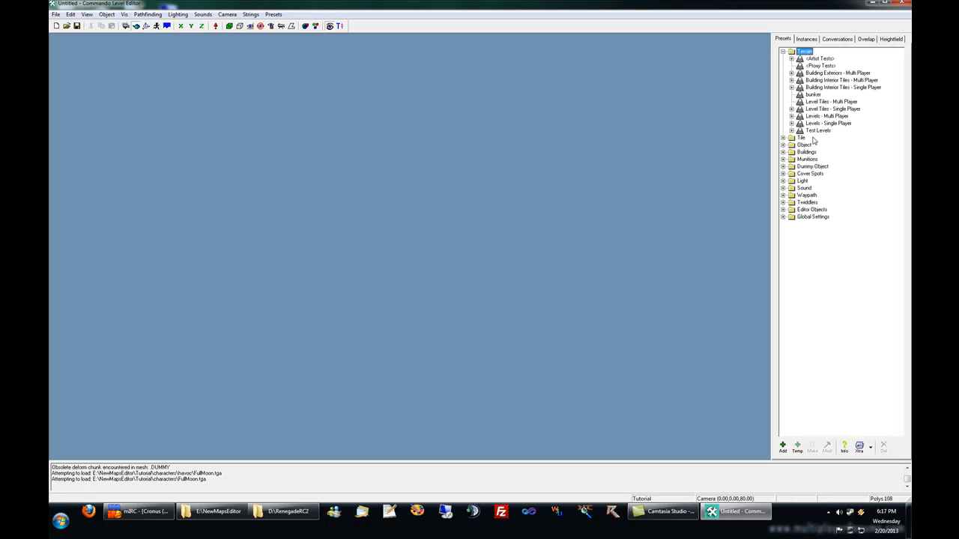
click(798, 447)
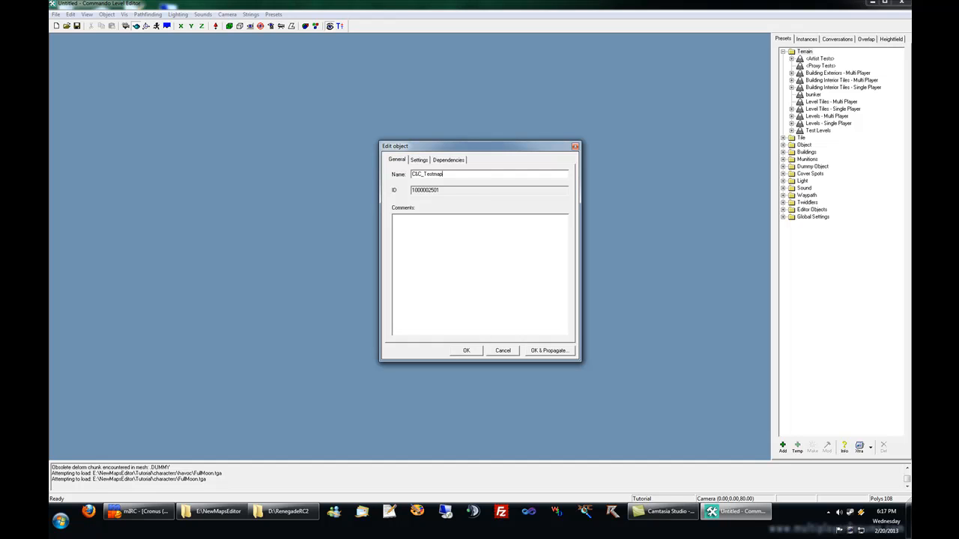
- Set the terrain preset's m_ModelName to captuto.W3D from the Levels\C&C_Helipads folder
click(419, 161)
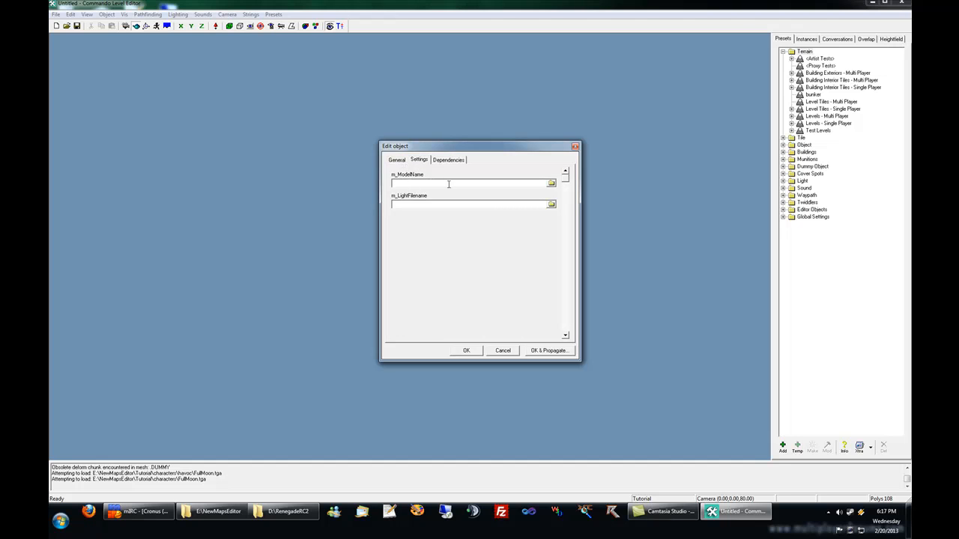
click(551, 183)
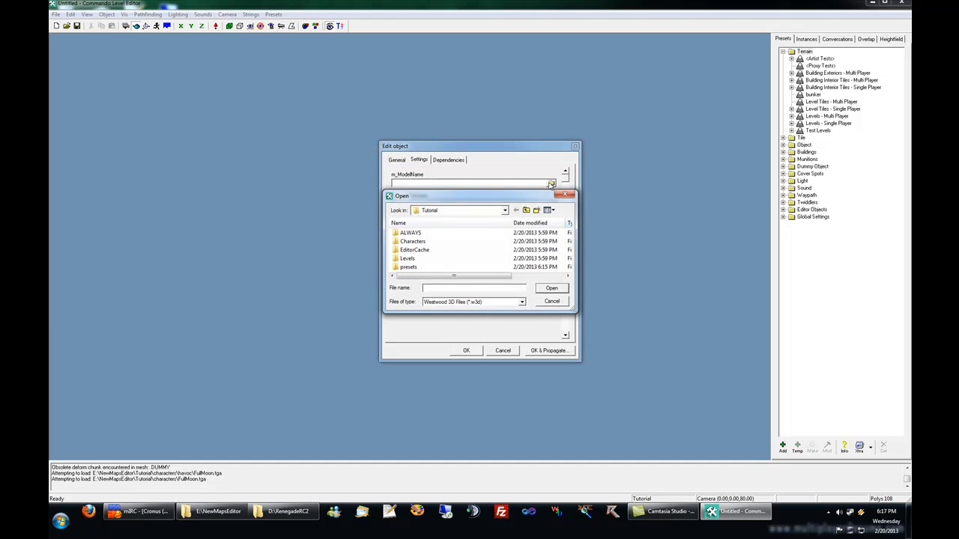
double_click(412, 259)
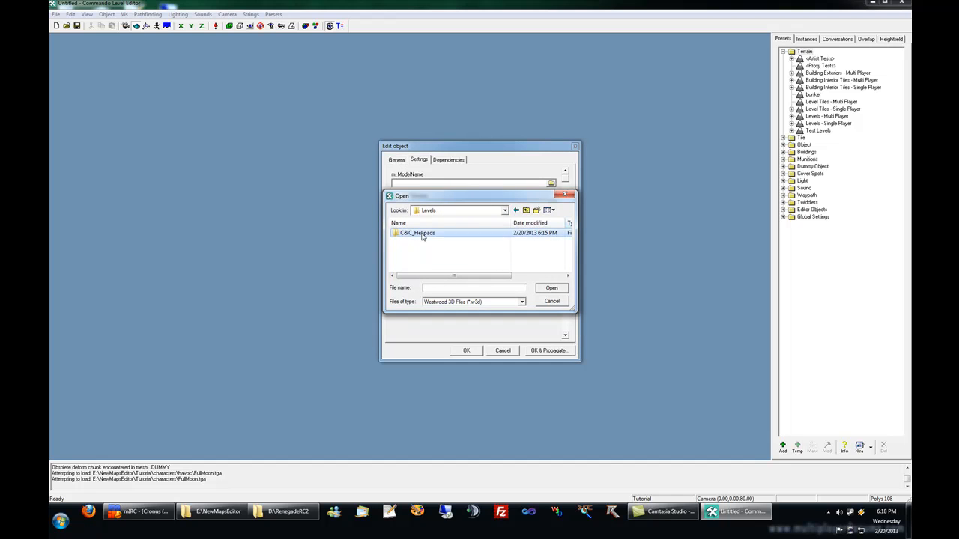
double_click(421, 233)
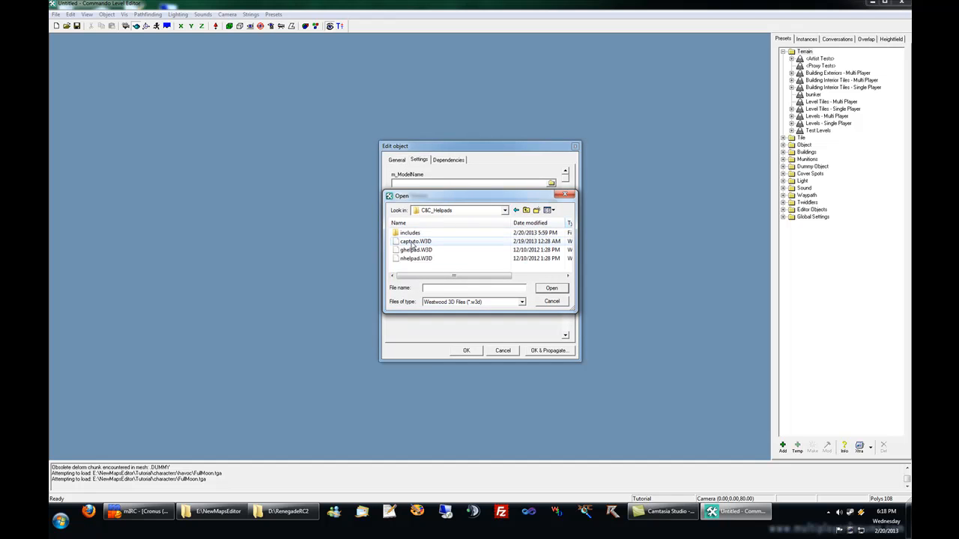
click(412, 242)
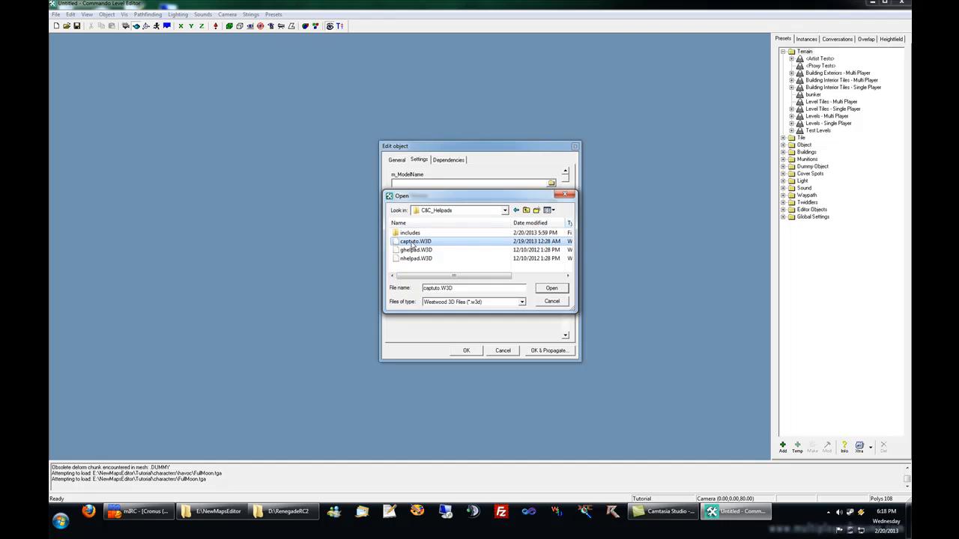
click(551, 290)
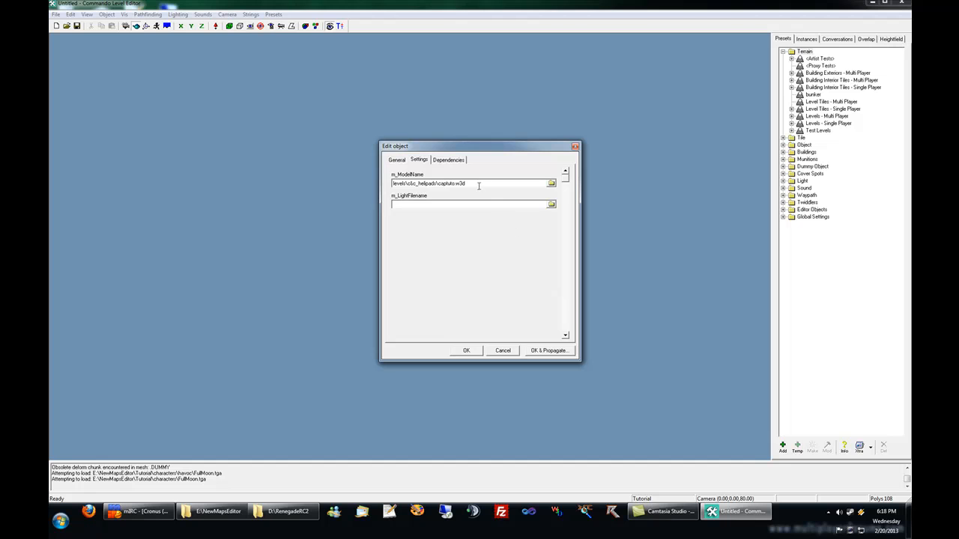
- Review the preset's general settings, accept them, and make an instance of C&C_Testmap in the level
click(399, 161)
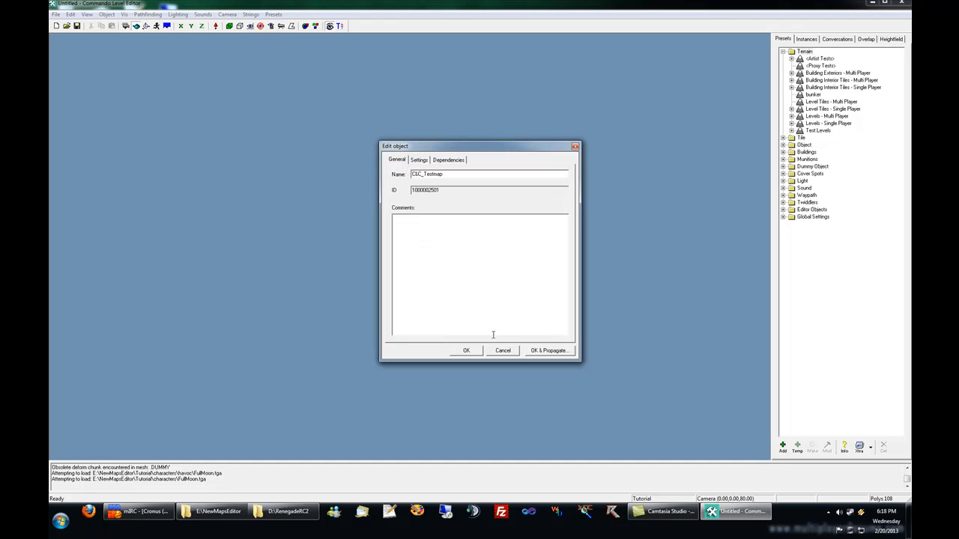
click(466, 351)
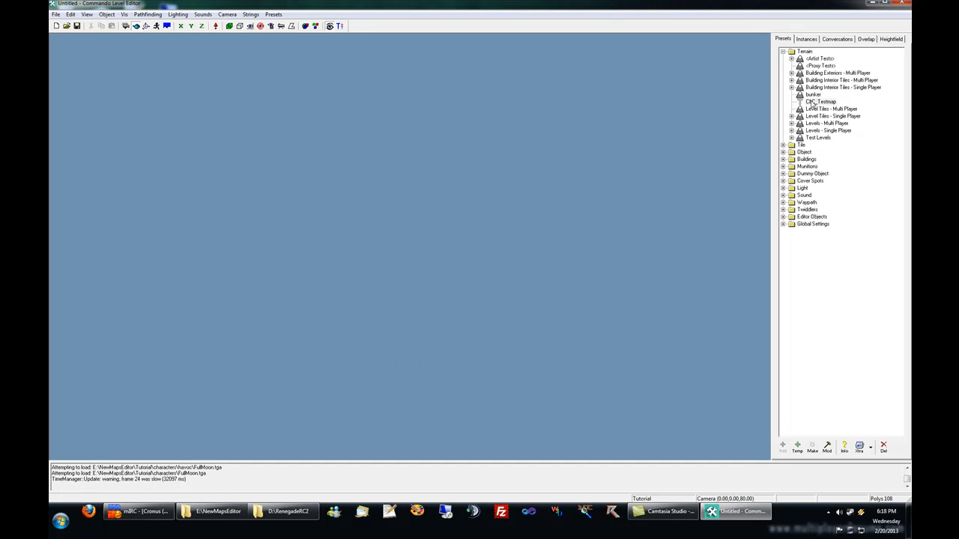
click(812, 448)
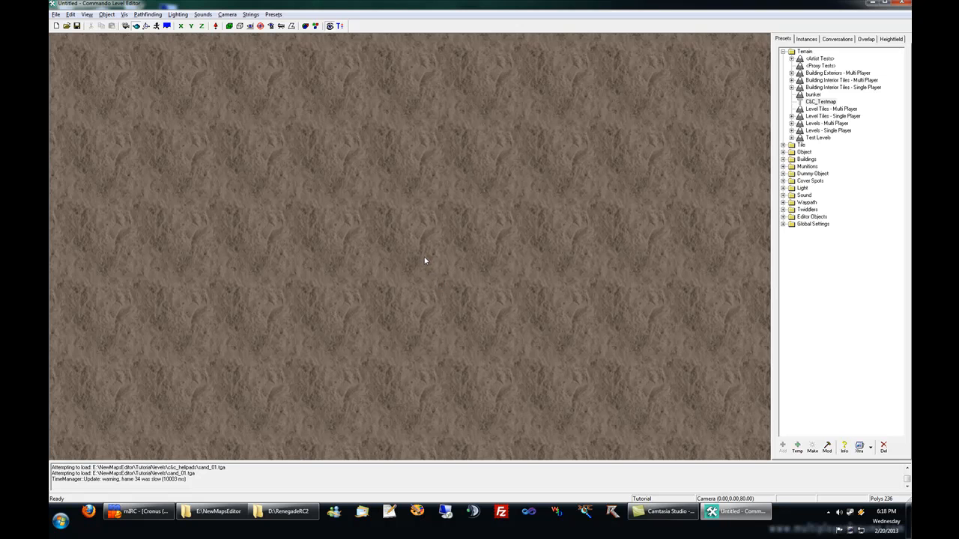
- Create a temporary preset from GDI_Guard_Tower in the mounted vehicle objects and name it GDI_Helipad
click(126, 27)
drag(298, 264, 427, 260)
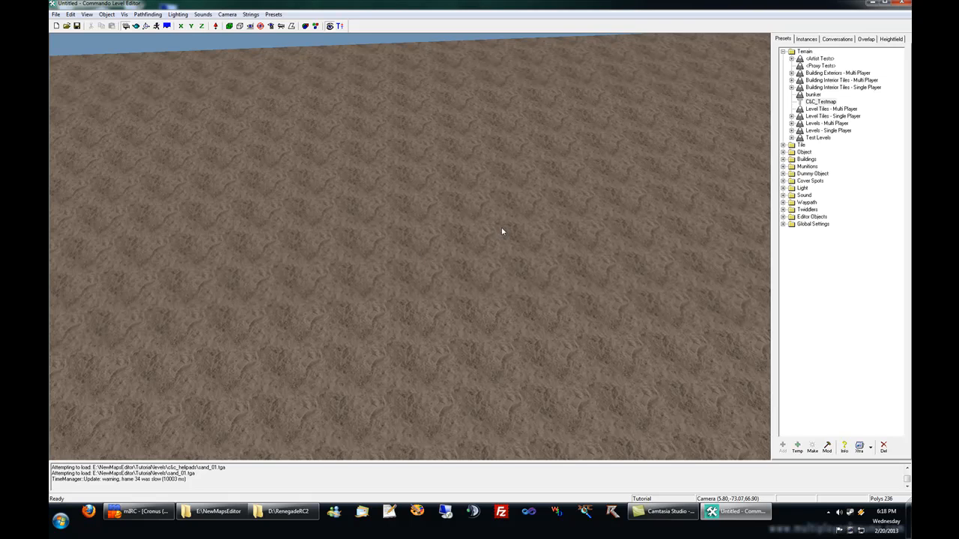
click(803, 152)
click(783, 152)
click(813, 268)
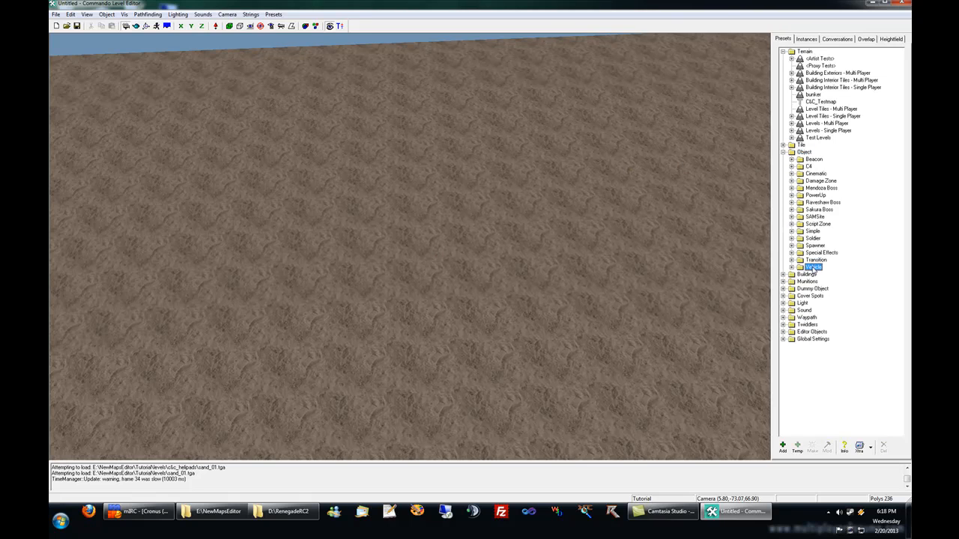
click(791, 268)
click(821, 289)
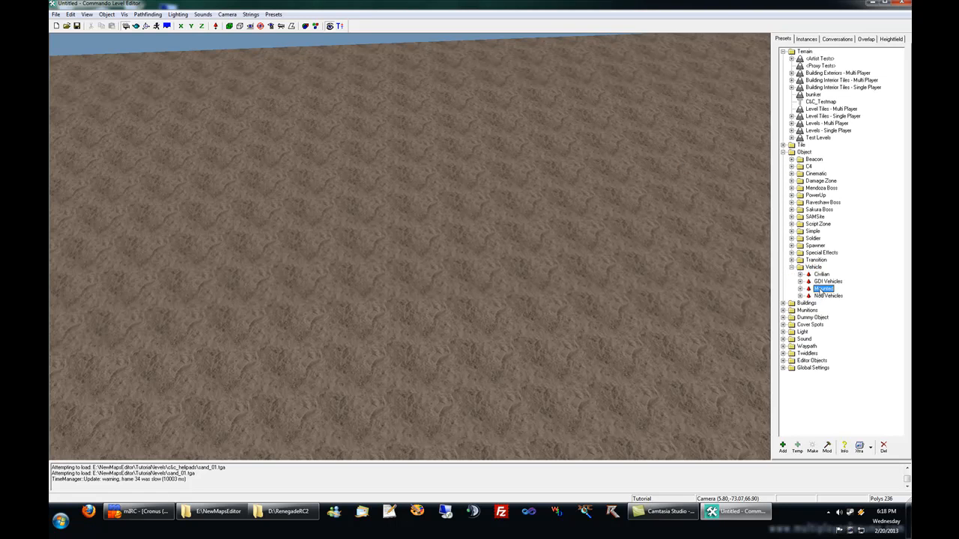
click(800, 290)
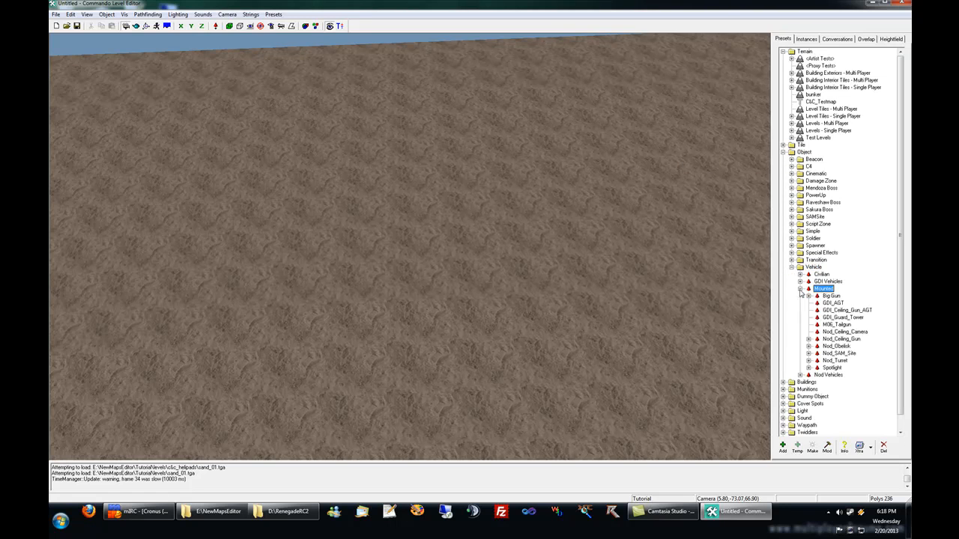
click(835, 317)
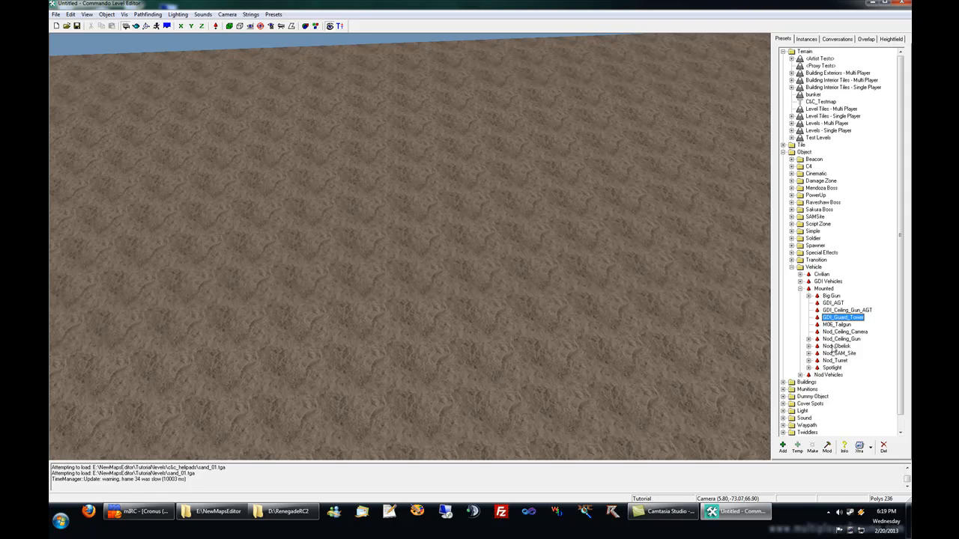
click(797, 448)
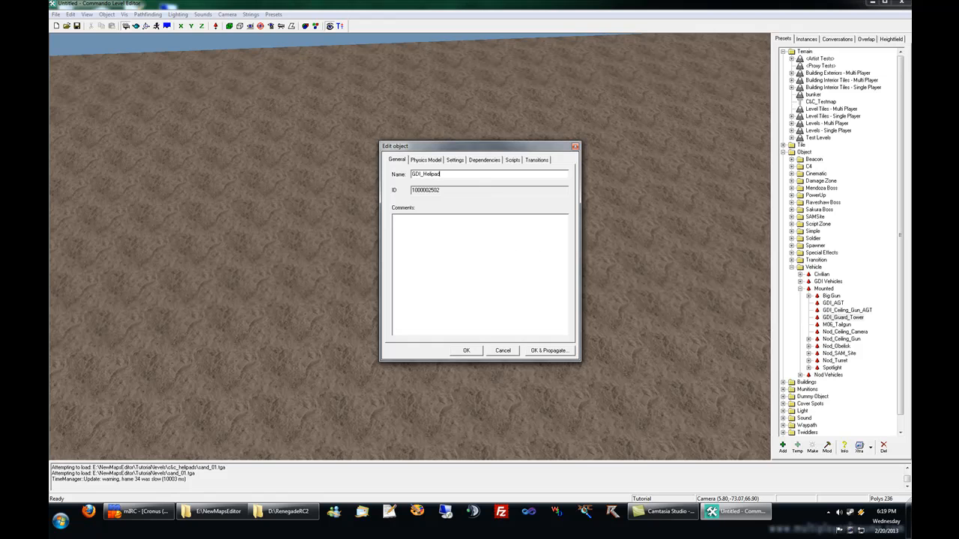
- Set the GDI_Helipad physics model's ModelName to ghelpad.W3D from the Levels\C&C_Helipads folder
click(437, 161)
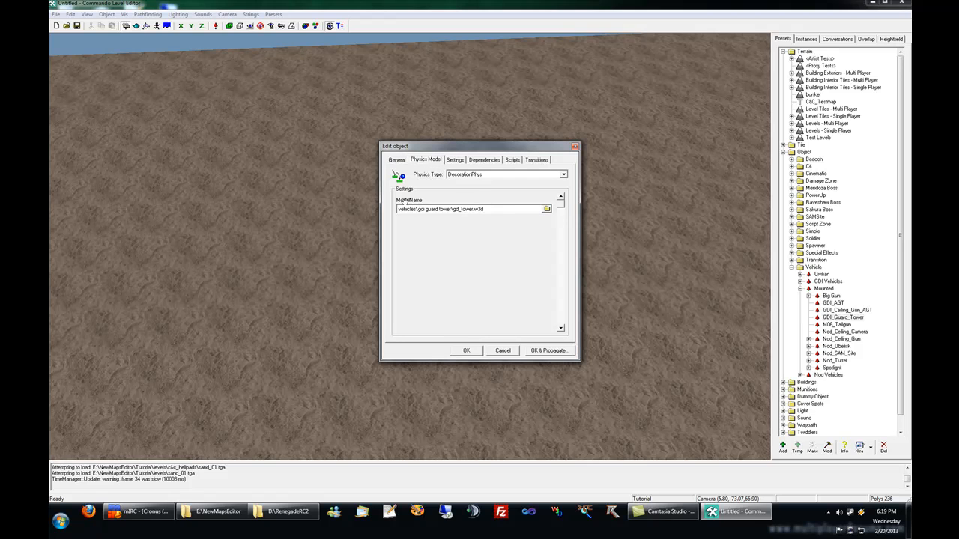
drag(401, 209, 506, 209)
click(507, 209)
click(547, 209)
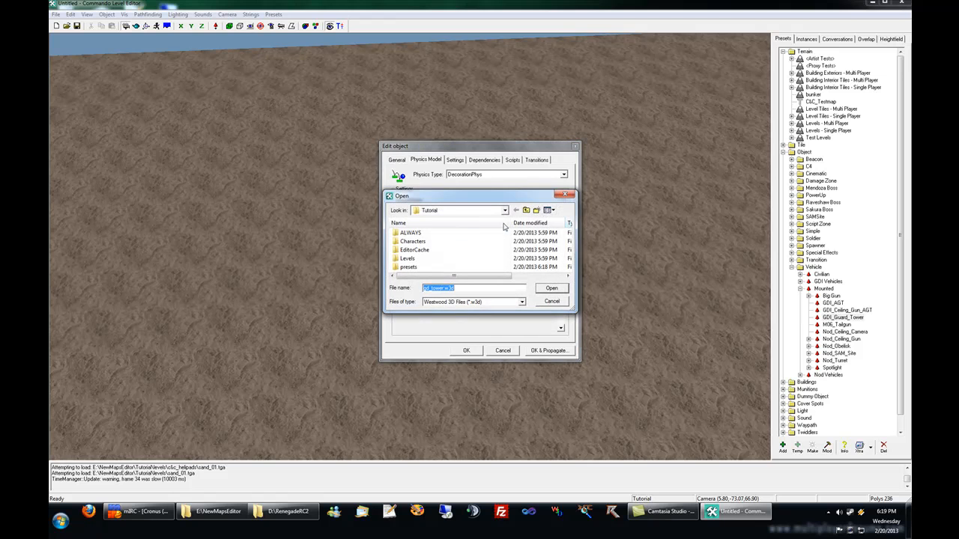
double_click(410, 259)
double_click(417, 234)
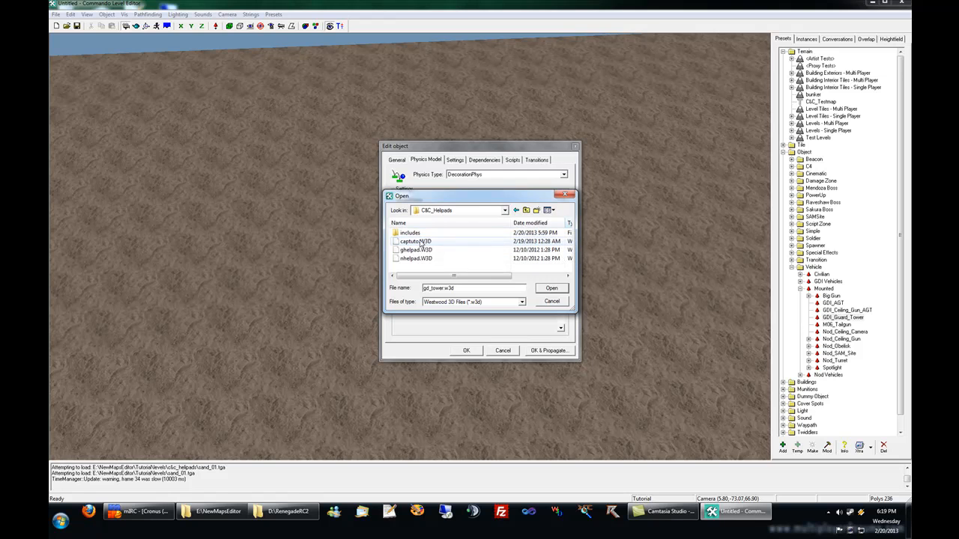
click(424, 251)
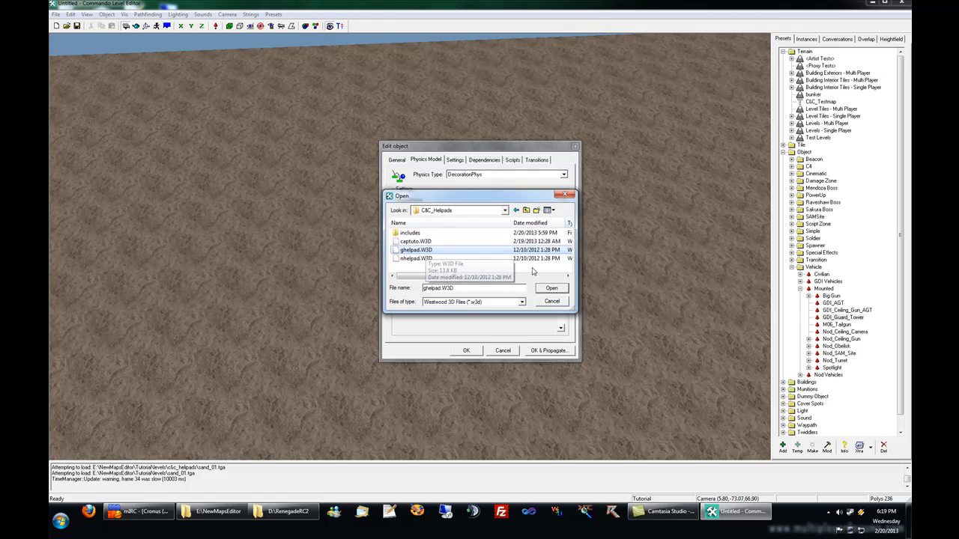
click(549, 288)
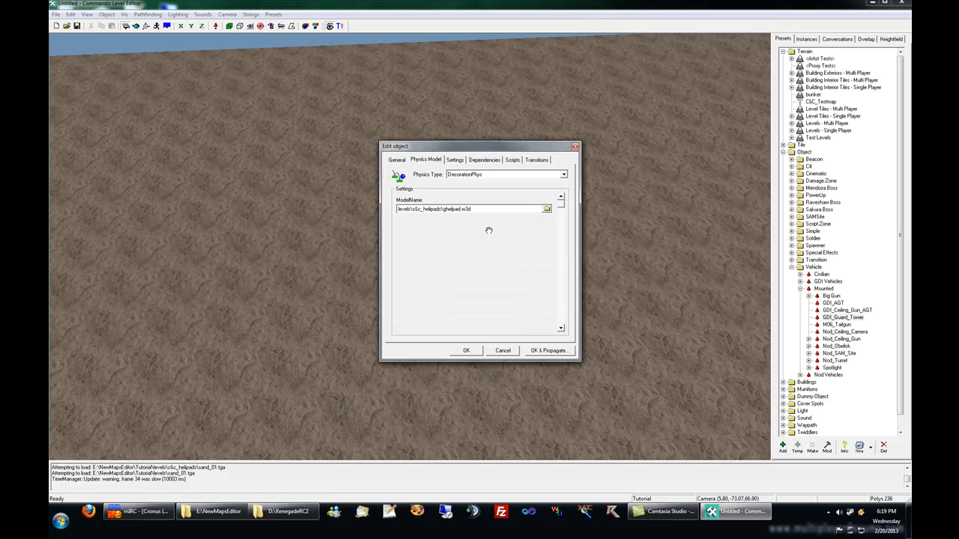
- Set the helipad preset's Health and HealthMax to 500
click(456, 161)
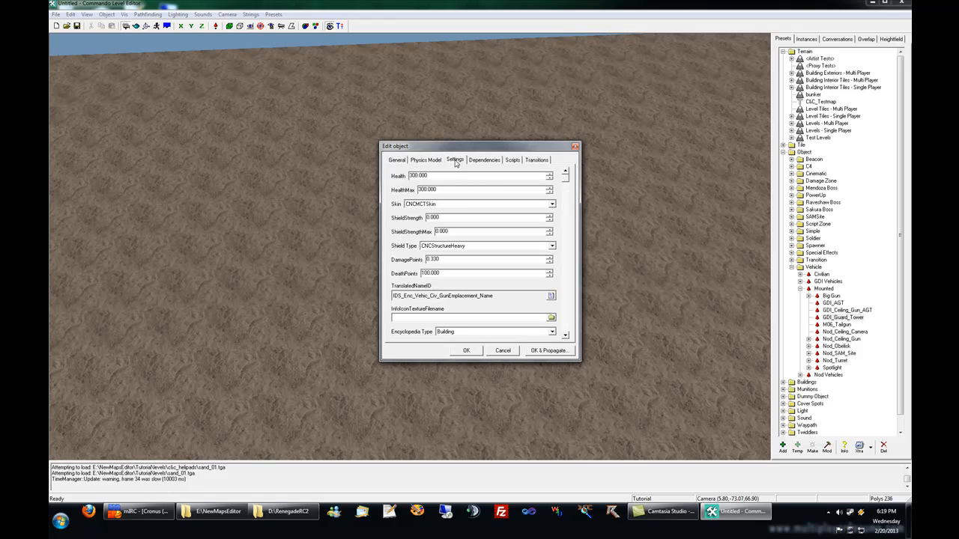
click(409, 176)
text(5)
click(418, 189)
text(5)
- Set the helipad preset's PlayerType to Unteamed
drag(524, 295, 379, 303)
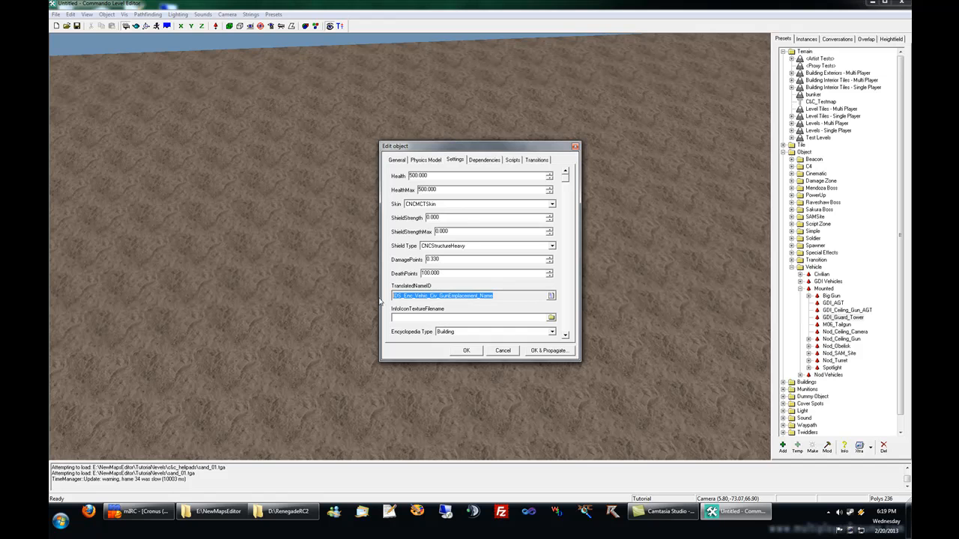
click(484, 296)
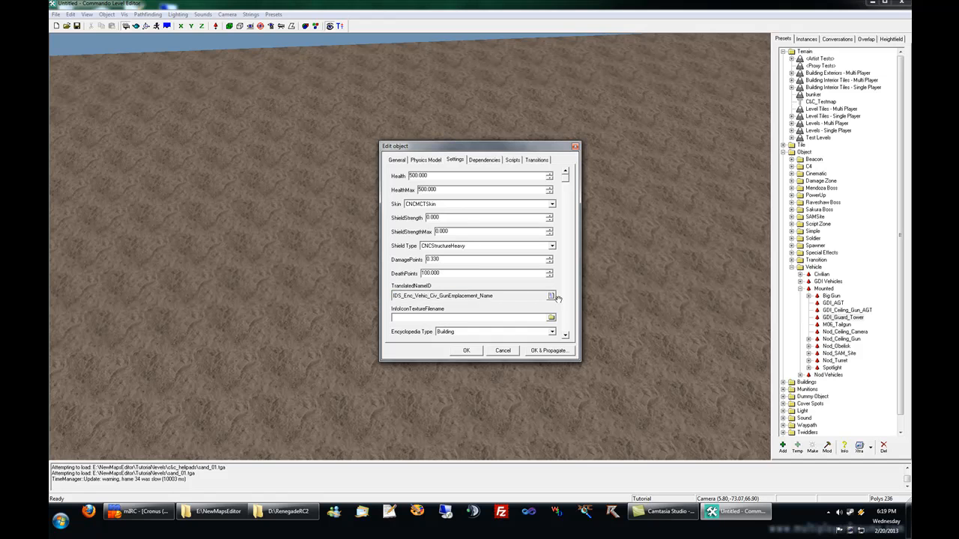
scroll(564, 309, down, 3)
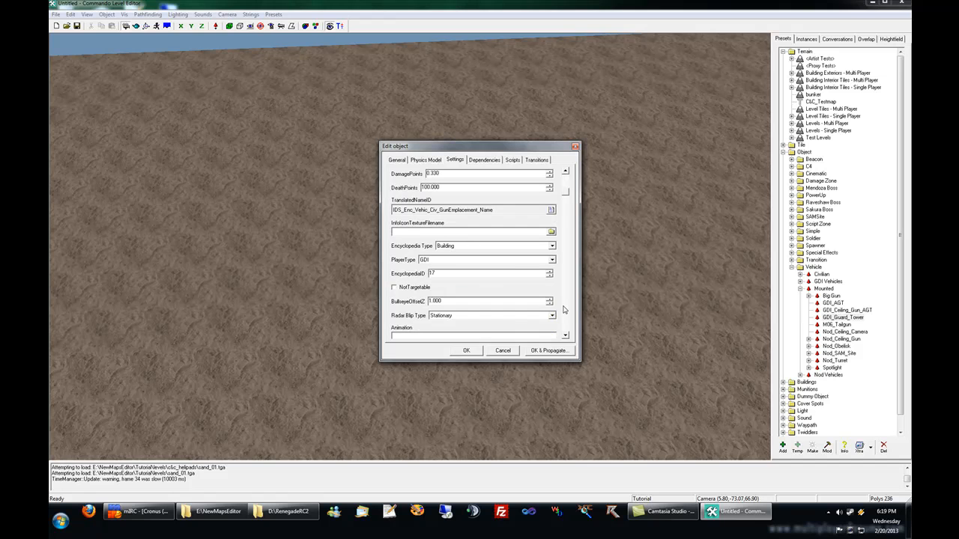
click(473, 261)
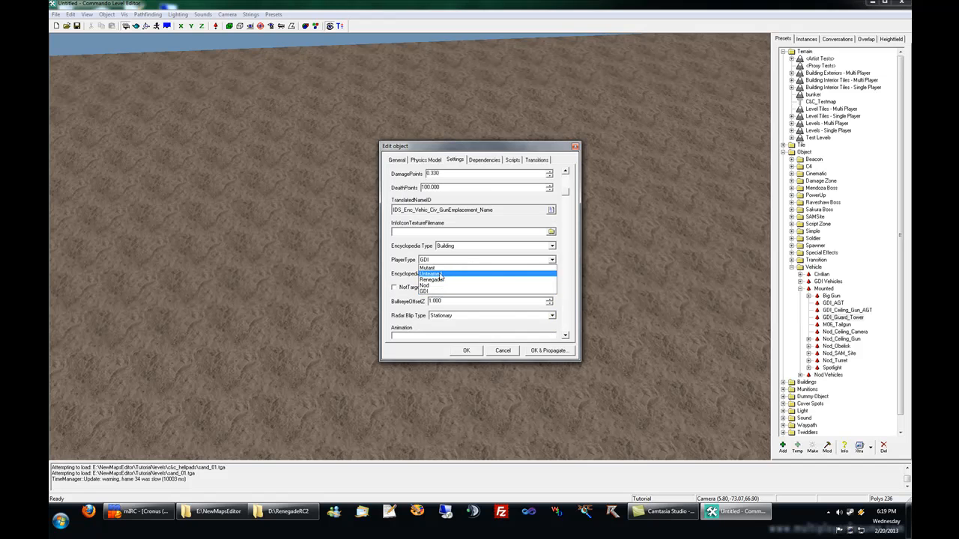
click(430, 274)
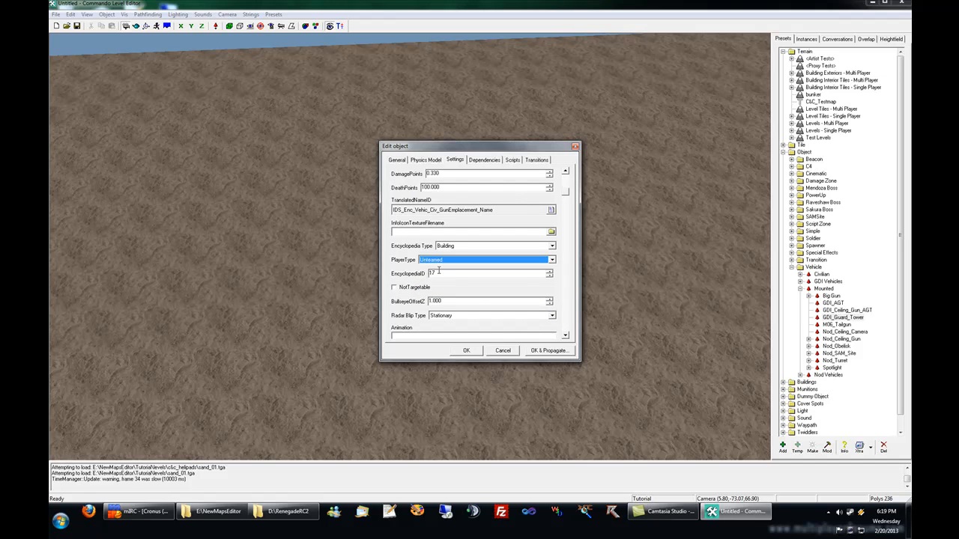
click(439, 272)
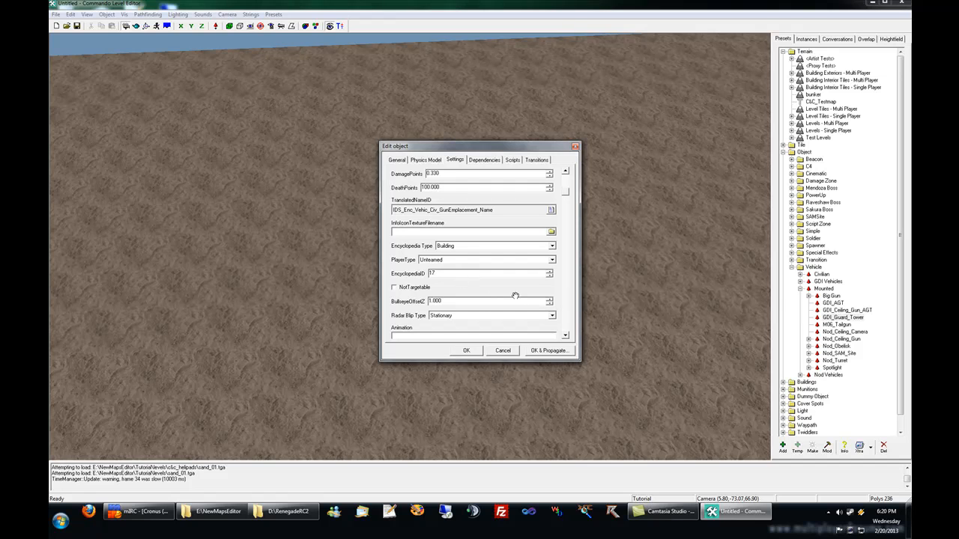
- Remove the tower machine gun from the helipad preset by setting its WeaponDefID to <None>
scroll(567, 313, down, 10)
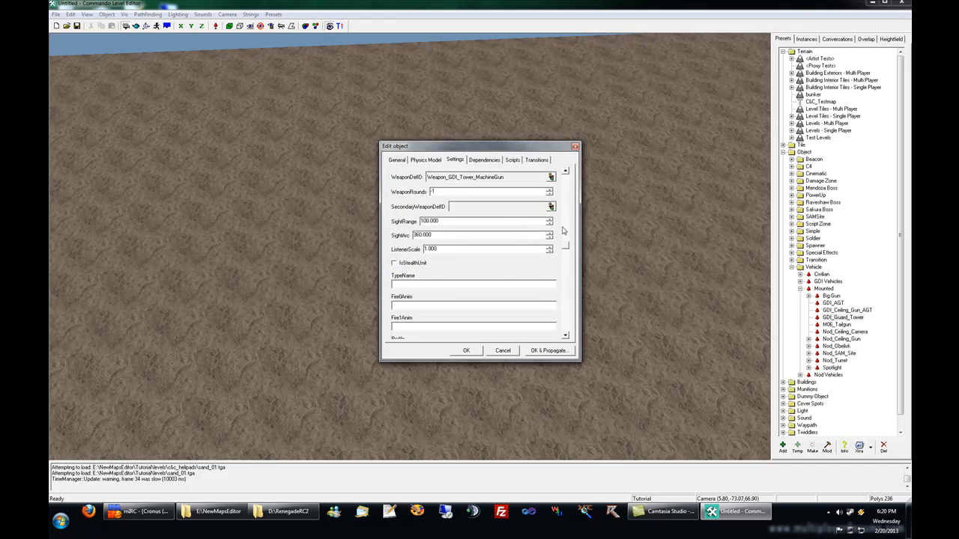
scroll(569, 233, up, 3)
drag(508, 263, 427, 261)
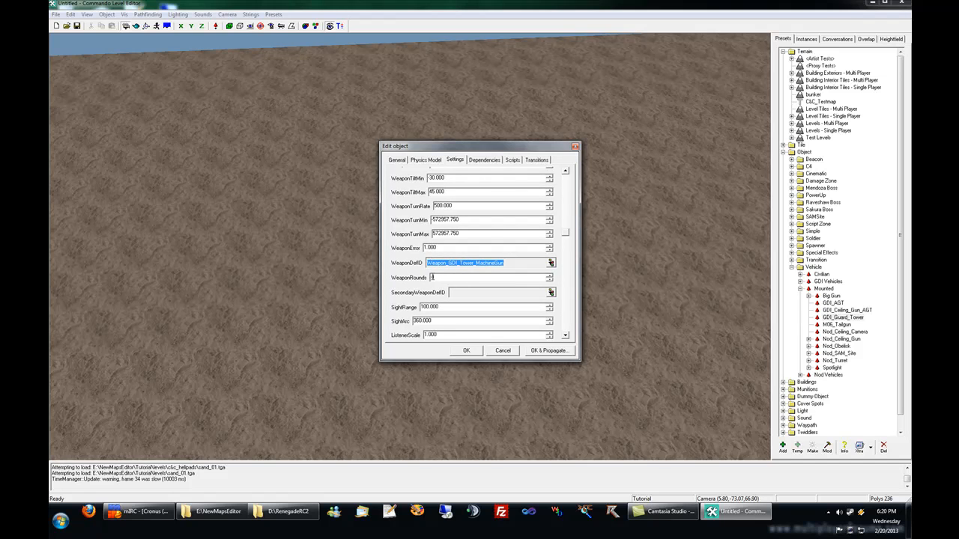
click(501, 263)
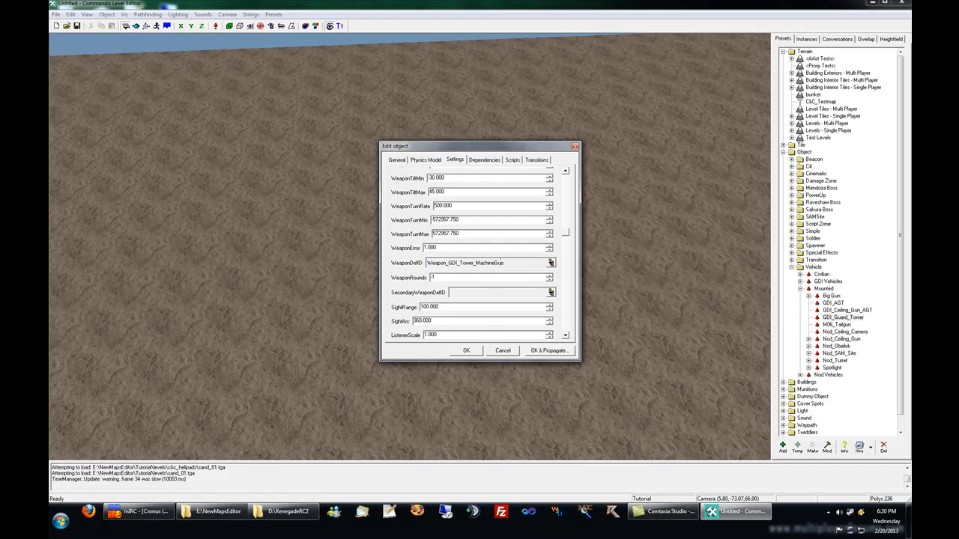
click(550, 263)
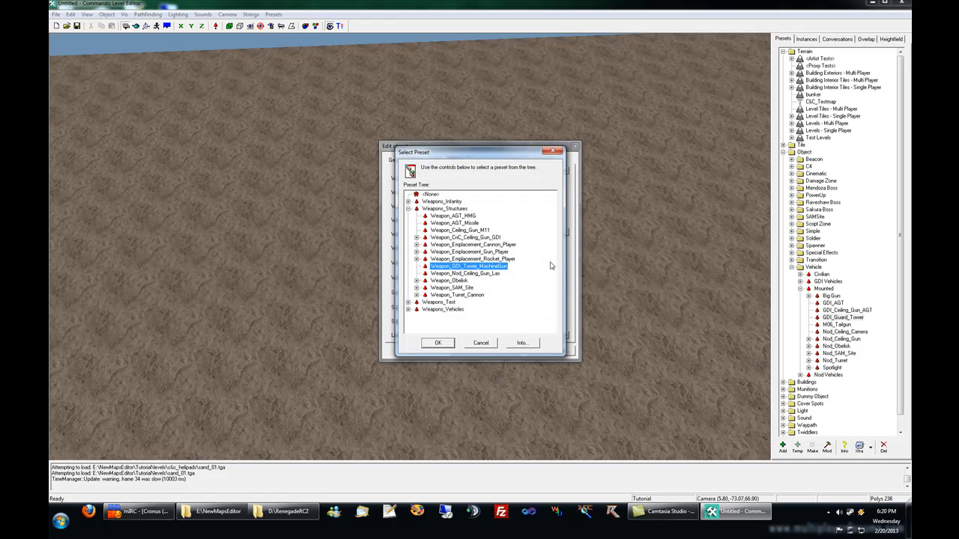
click(434, 196)
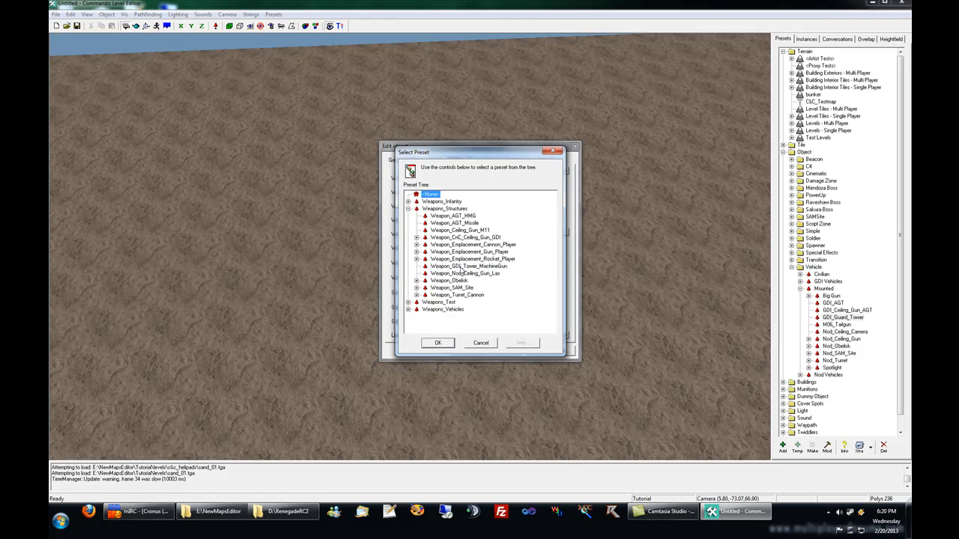
click(437, 343)
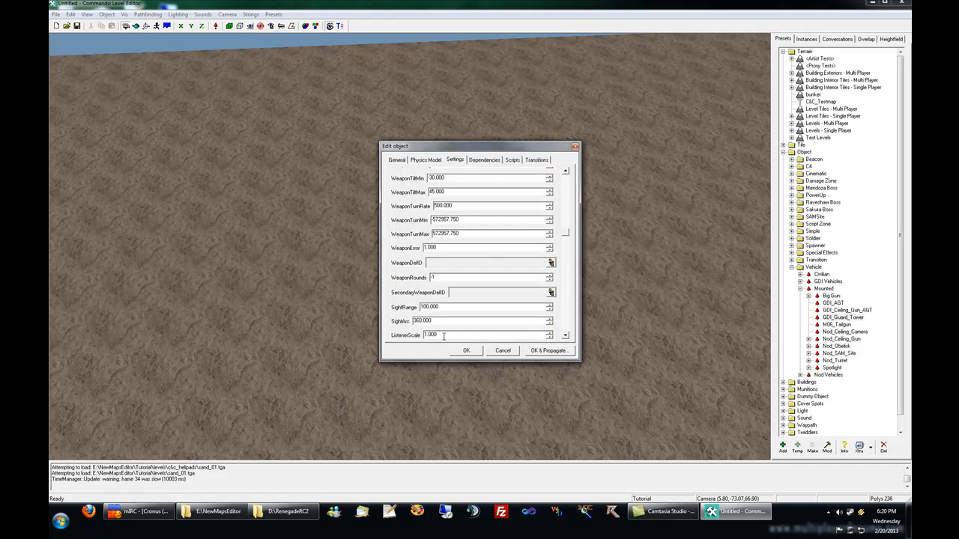
- Delete the M00_Base_Defence script from the helipad preset
click(513, 160)
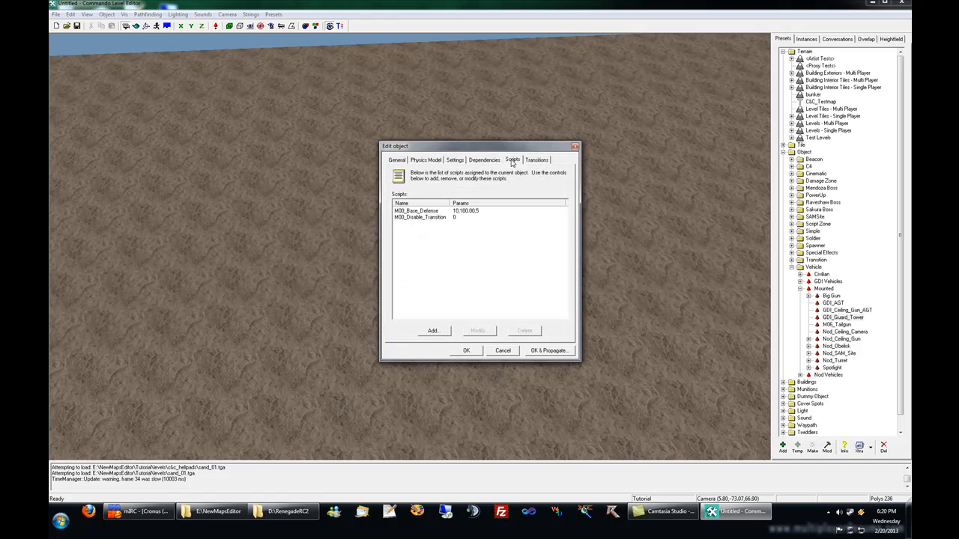
click(426, 212)
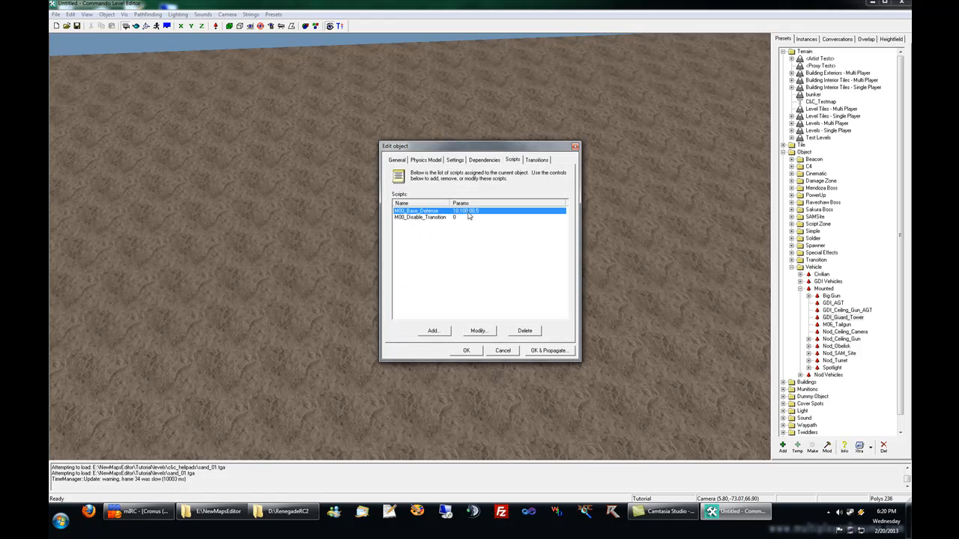
click(526, 331)
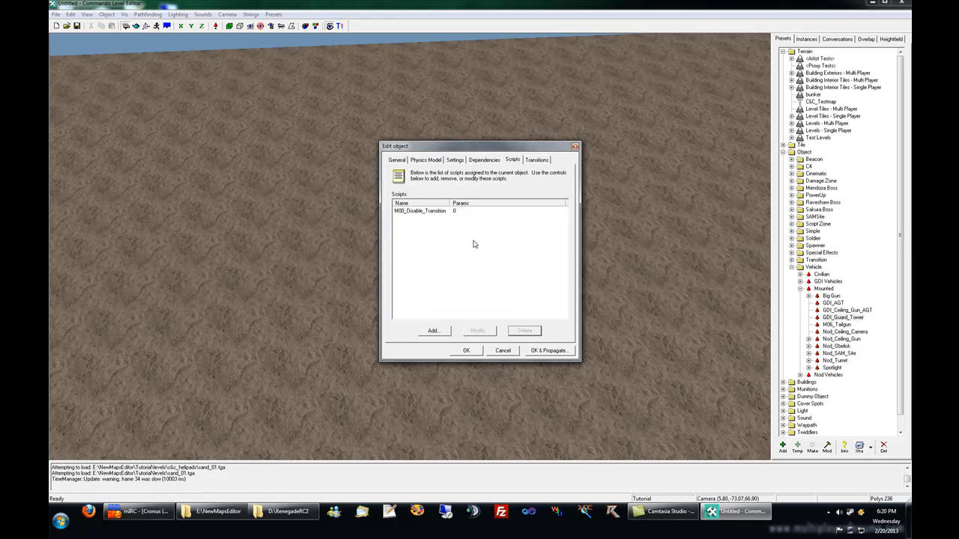
- Add the z_Capturable_Helipad script to the preset with its Owner parameter set to -2
click(434, 331)
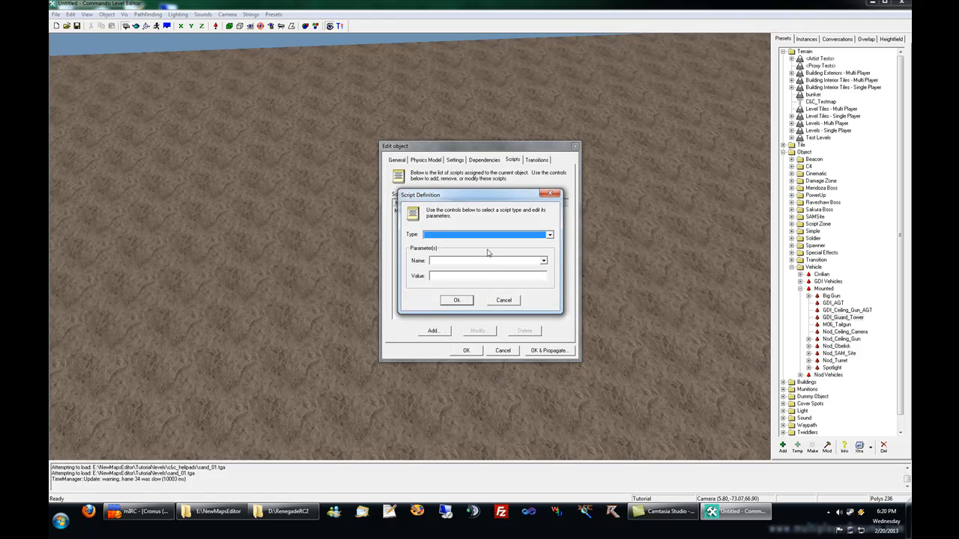
key(z)
click(516, 238)
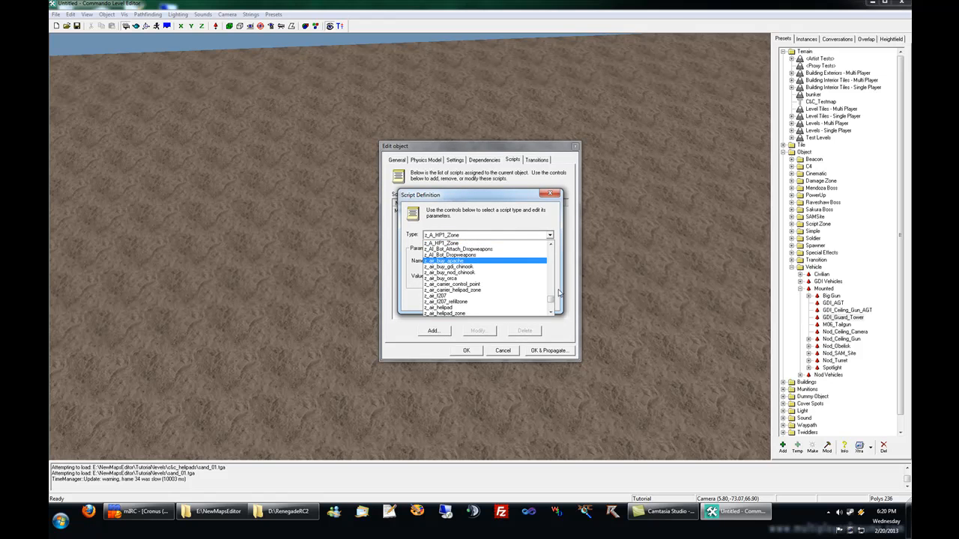
click(552, 313)
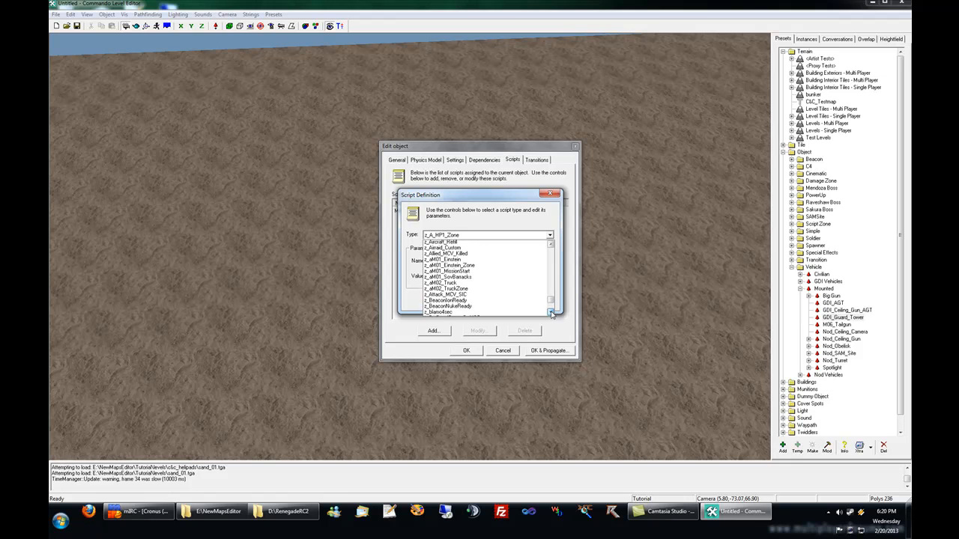
click(552, 306)
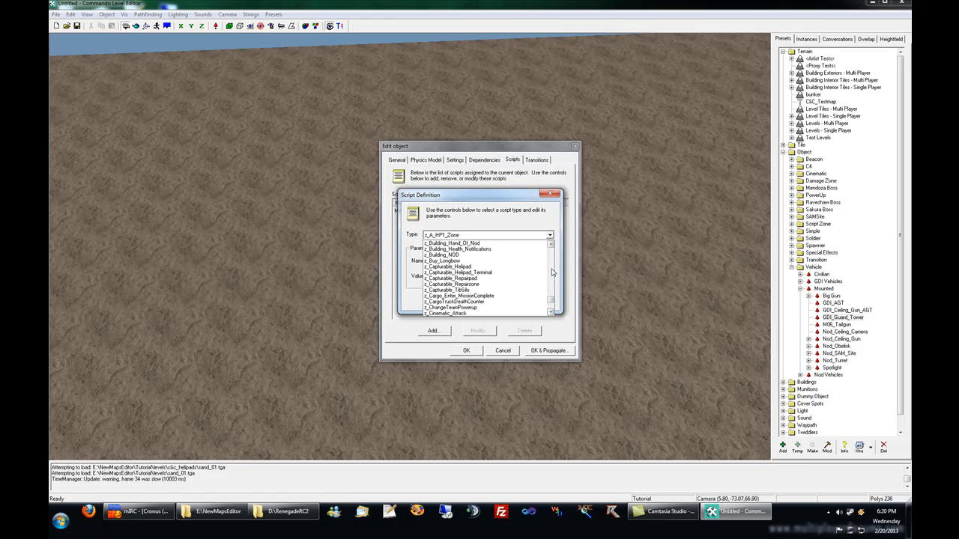
click(468, 267)
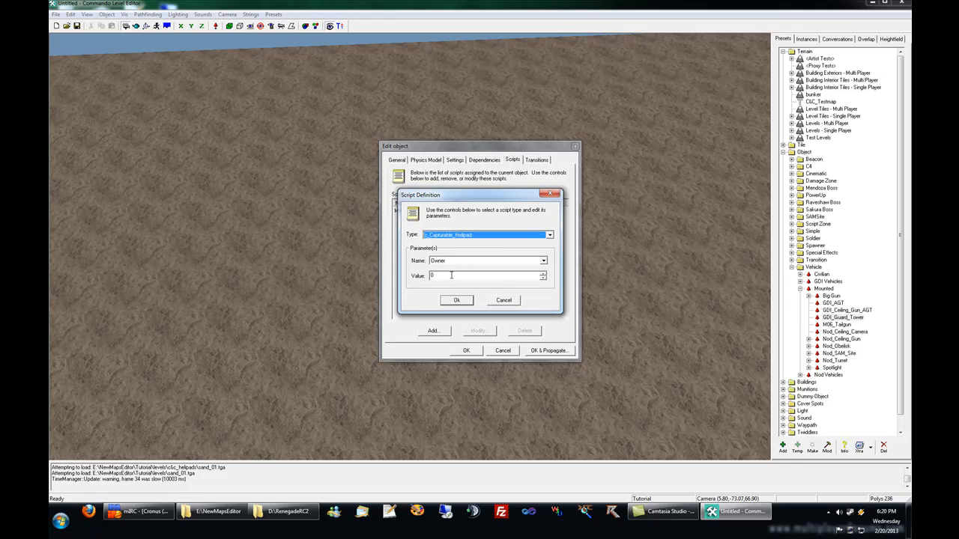
click(450, 275)
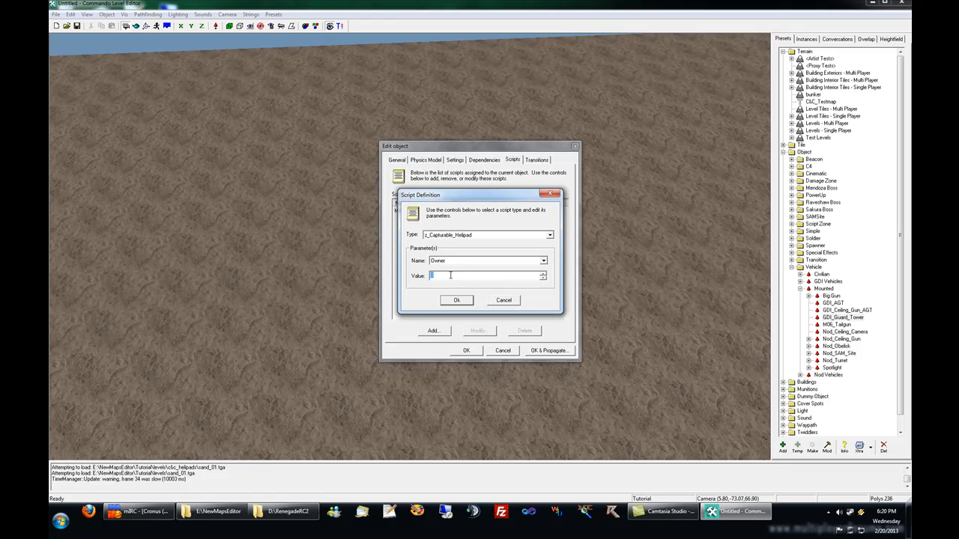
text(1)
click(457, 300)
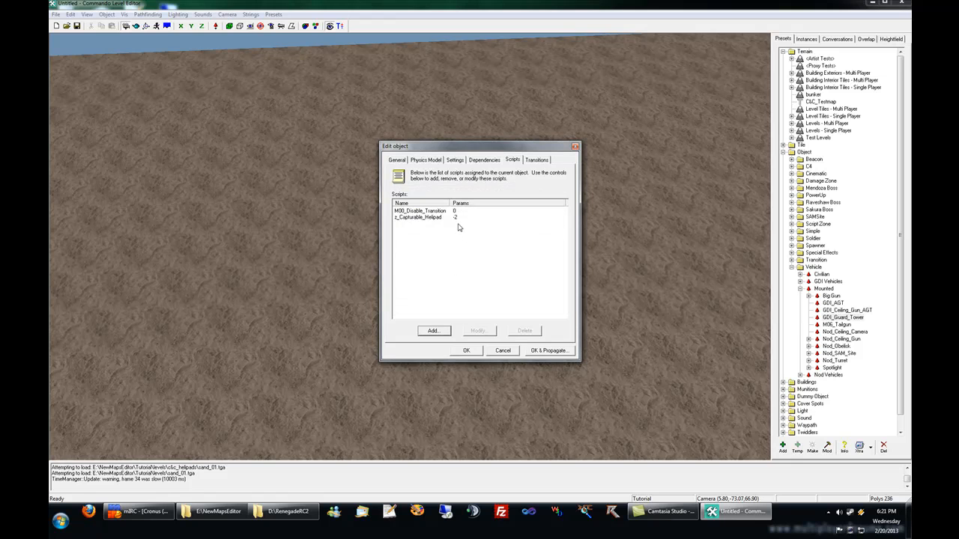
click(397, 161)
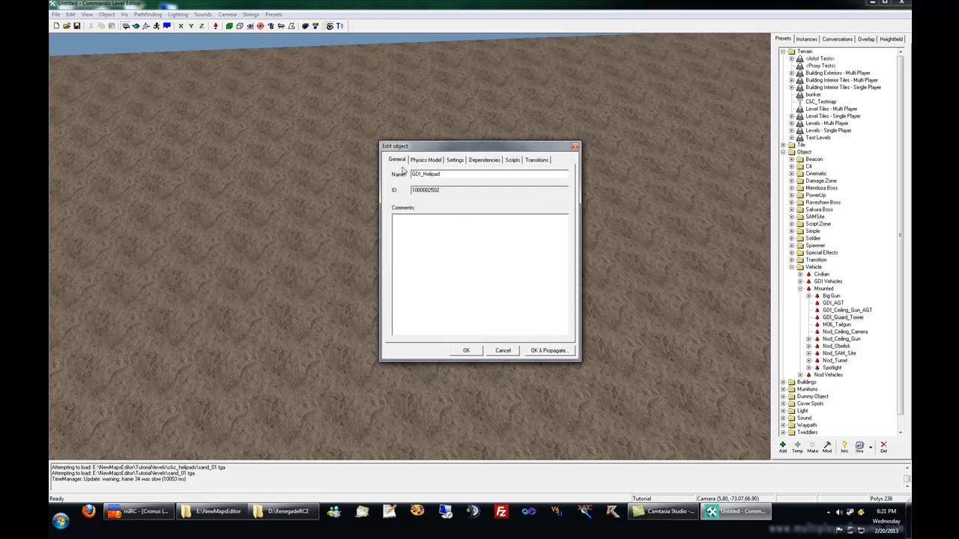
- Save the helipad preset and open the Testmap category of the string table for editing
click(466, 351)
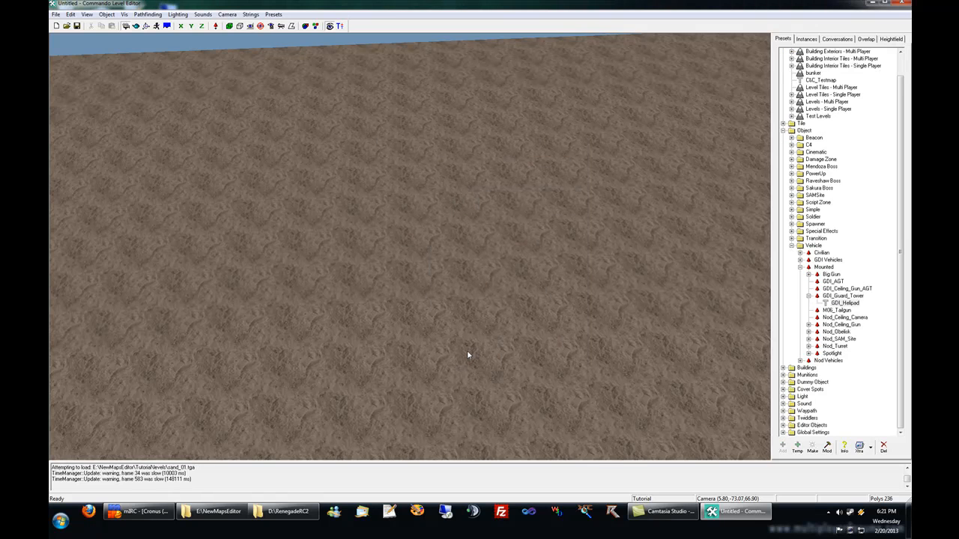
click(251, 14)
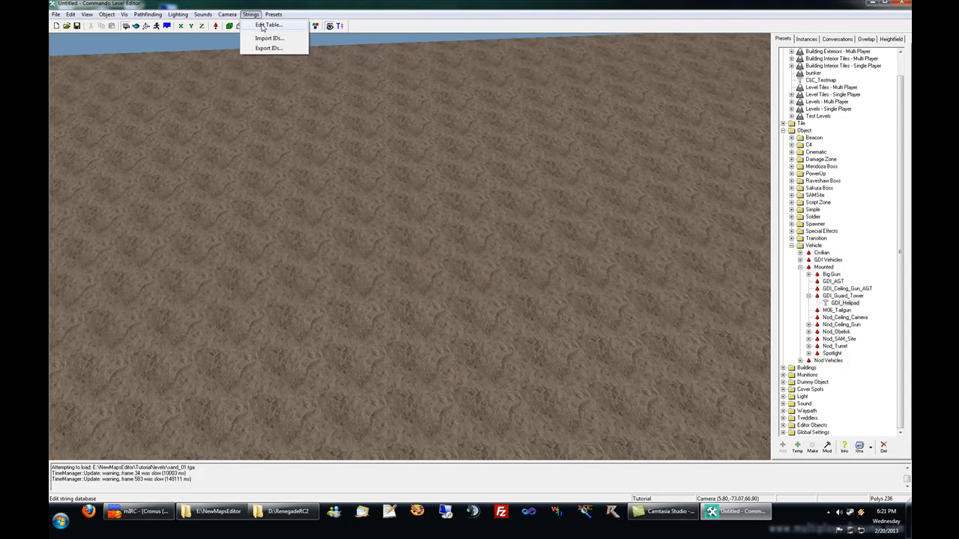
click(262, 26)
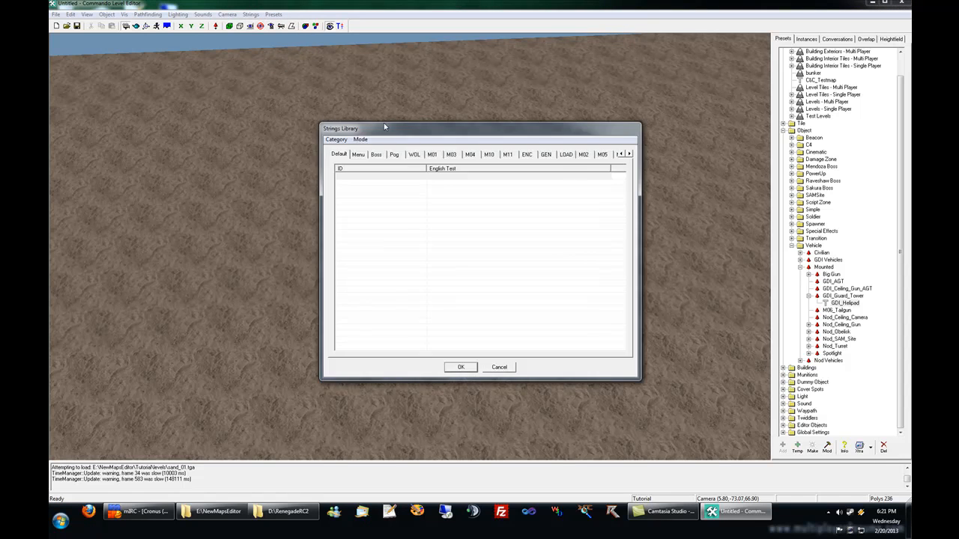
click(629, 154)
click(629, 153)
click(629, 153)
click(629, 154)
click(629, 153)
click(629, 153)
click(629, 154)
click(629, 153)
click(629, 153)
click(629, 153)
click(629, 153)
click(629, 153)
click(629, 153)
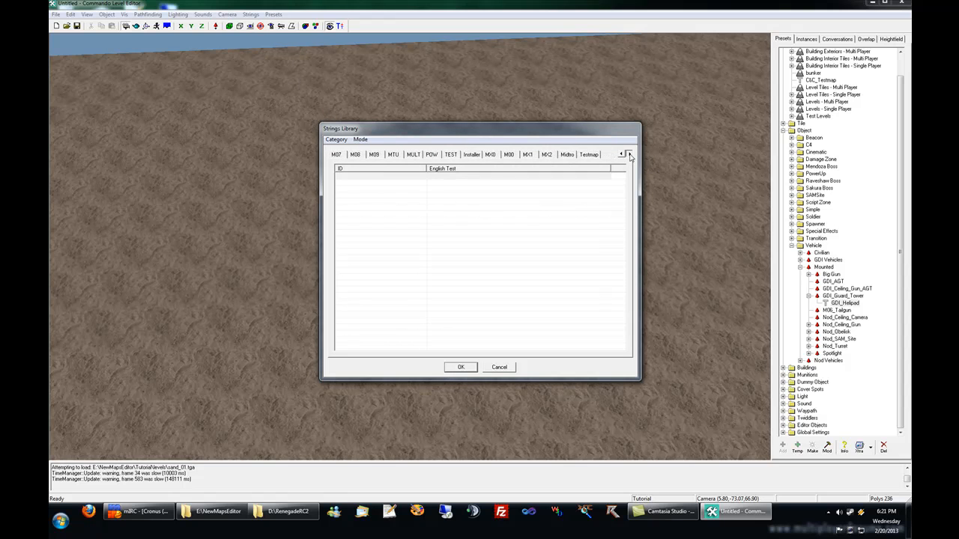
click(591, 154)
- Add a Testmap string with the code ID IDS_Helipad and the text "Helicopter Pad"
click(488, 180)
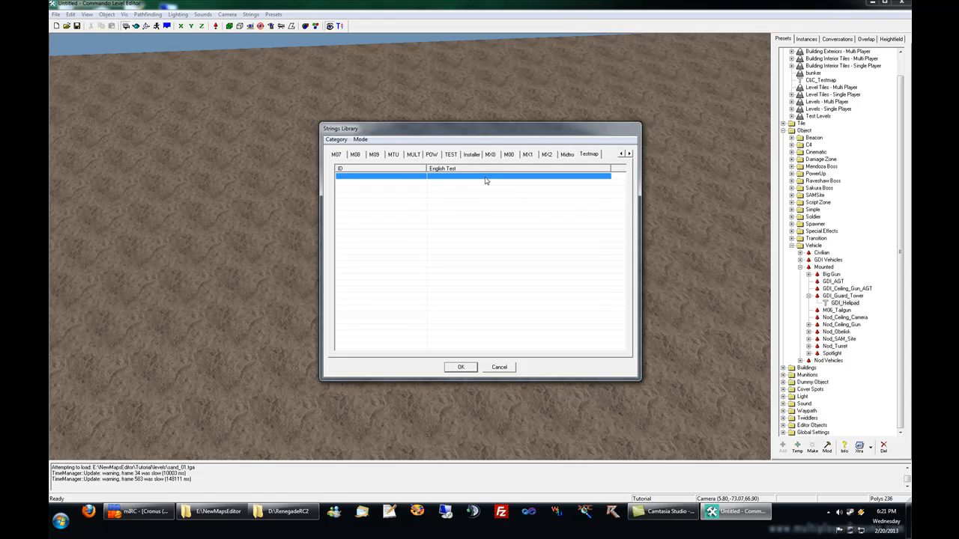
double_click(484, 178)
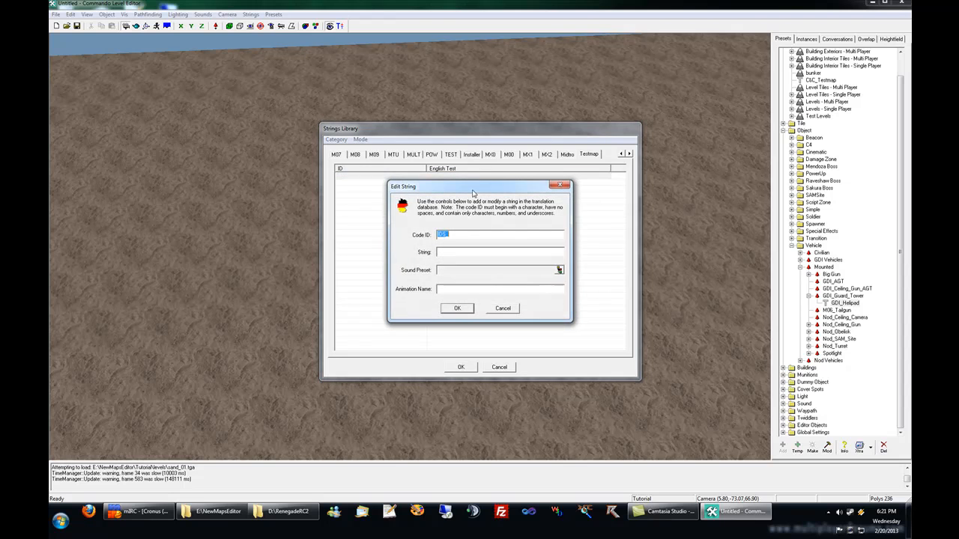
click(460, 234)
text(GDI_H)
text(elipad)
text(Helicopter)
text( Pad)
click(458, 233)
key(BackSpace)
key(BackSpace)
key(BackSpace)
key(BackSpace)
drag(438, 252, 490, 253)
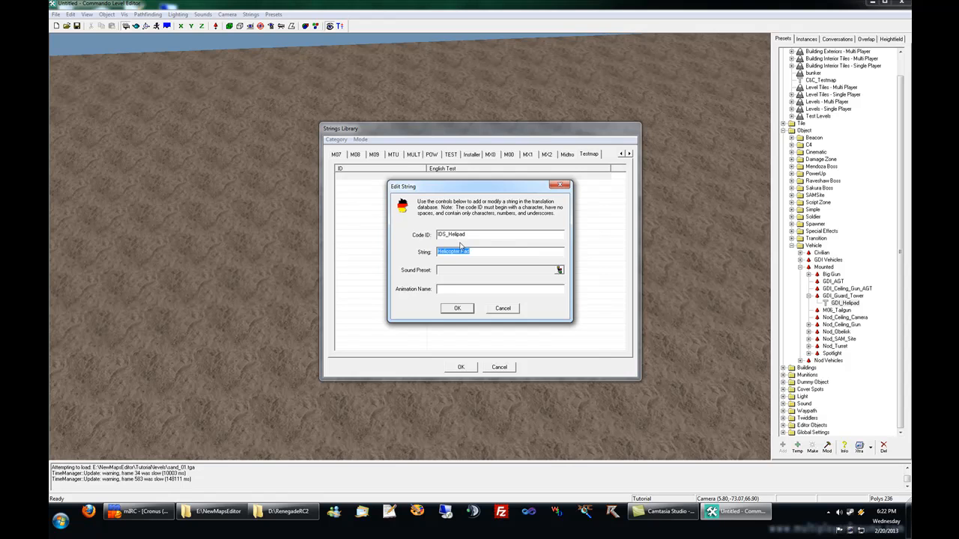
click(483, 251)
click(457, 308)
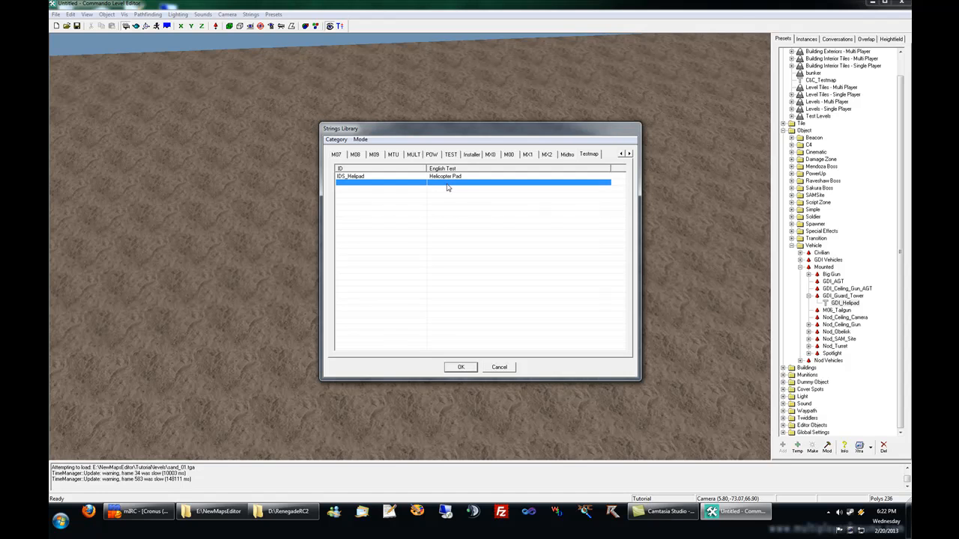
- Add a second string with code ID IDS_Buy_Orca and the text "Orca $1000", and save the string table
double_click(447, 187)
click(545, 235)
text(Buy_Orca)
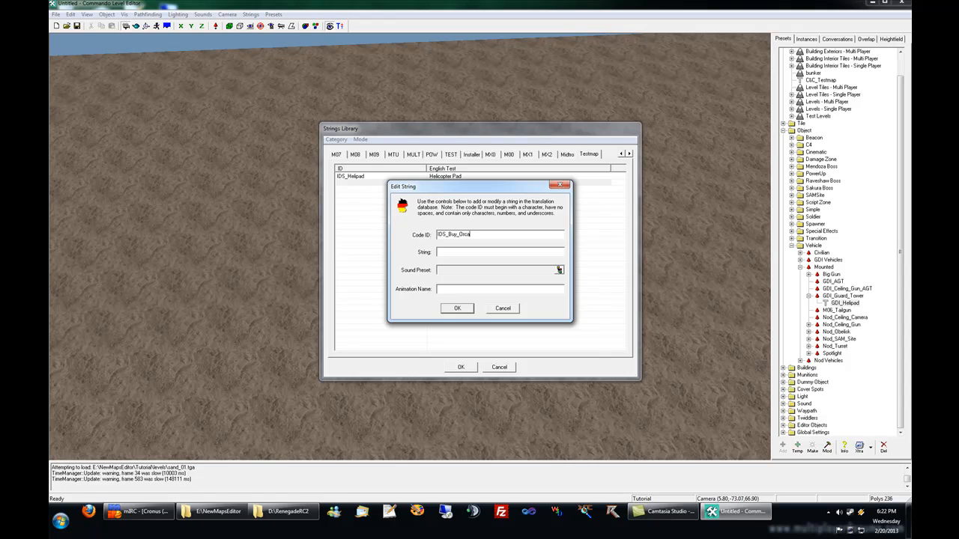
text(Orca $1000)
click(458, 308)
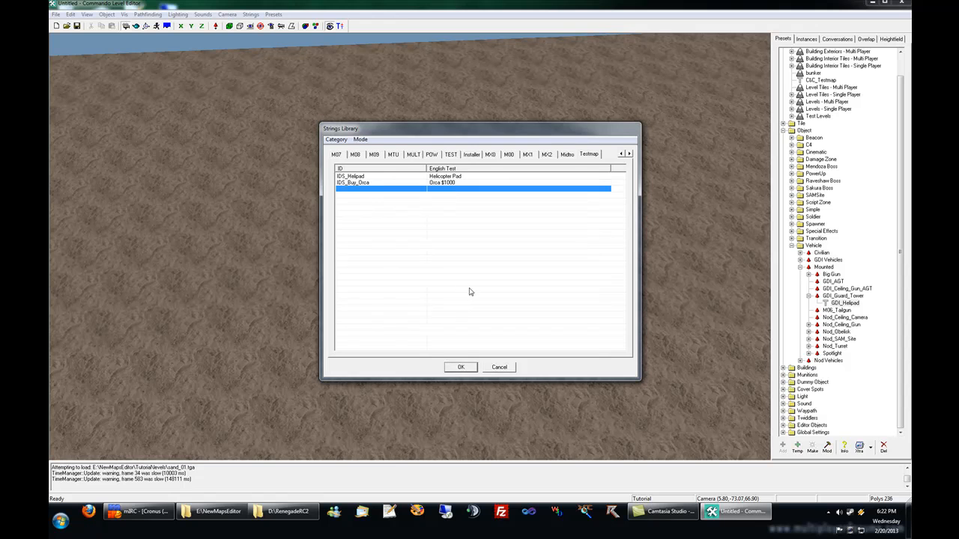
click(461, 367)
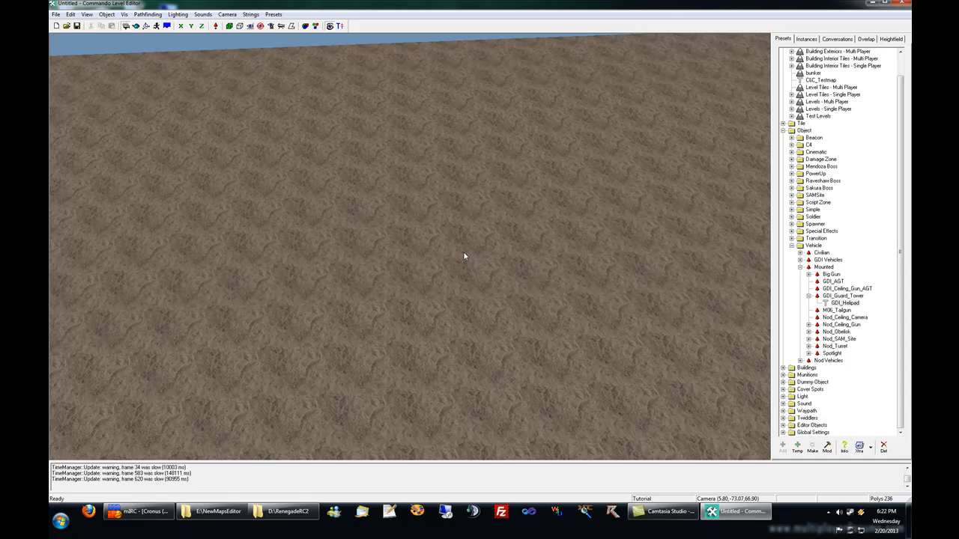
- Set the GDI_Helipad preset's TranslatedNameID to the Testmap string IDS_Helipad and save the preset
click(838, 303)
click(827, 447)
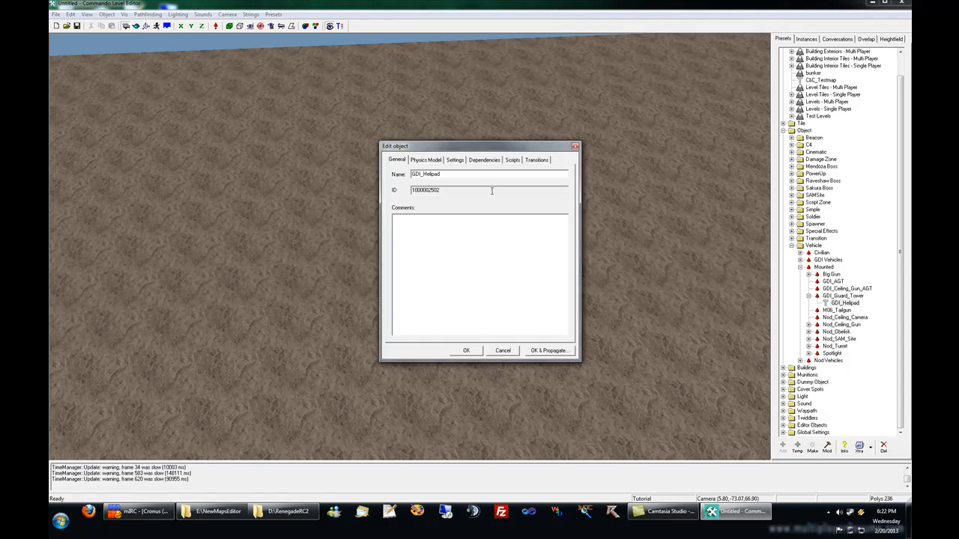
click(455, 161)
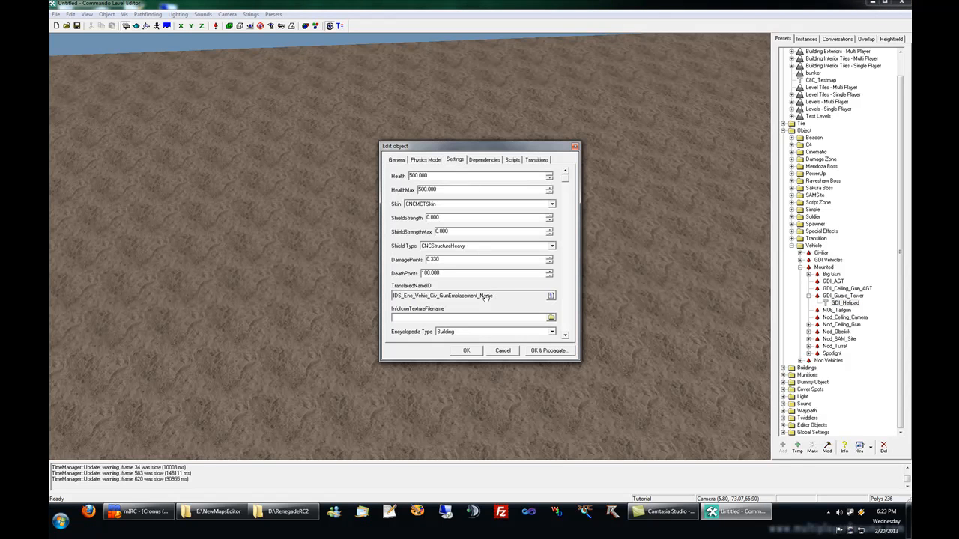
drag(507, 297, 392, 295)
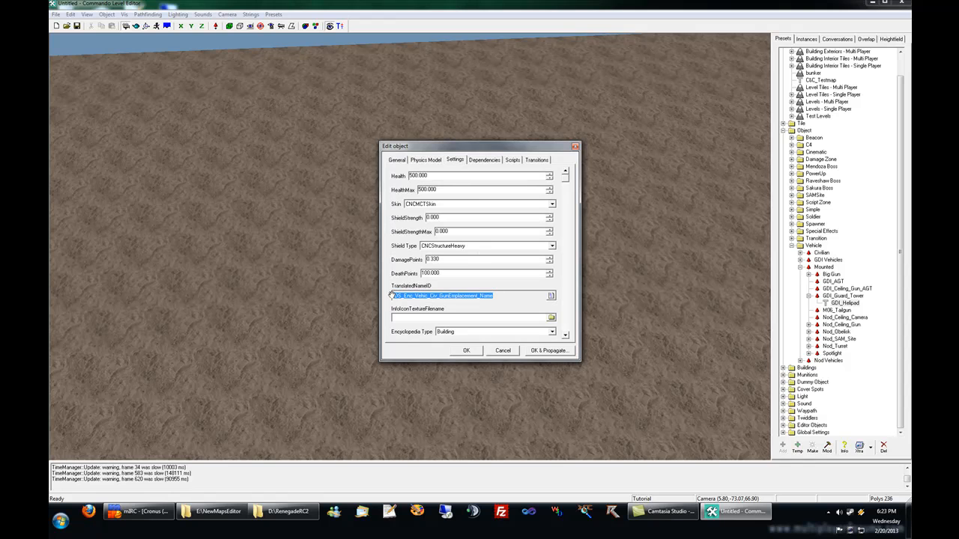
click(550, 296)
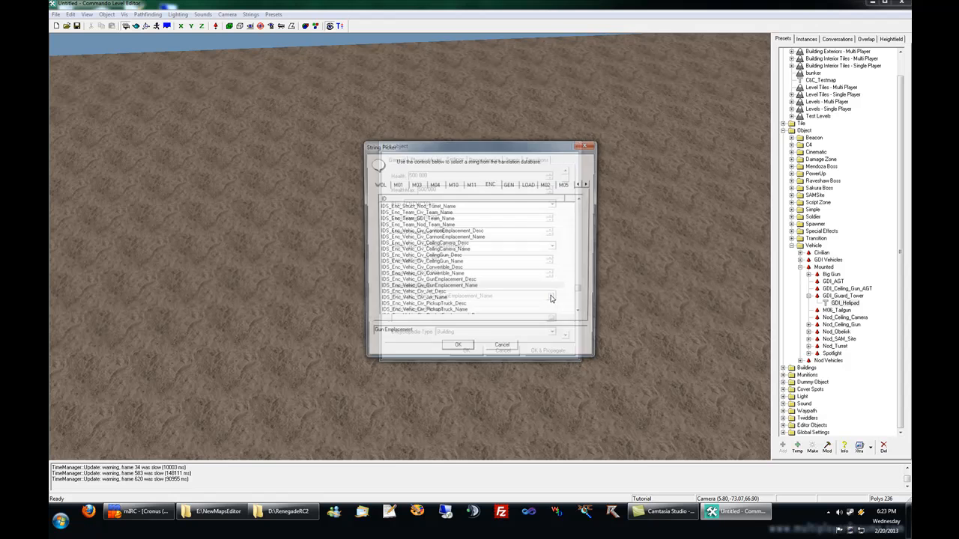
click(589, 184)
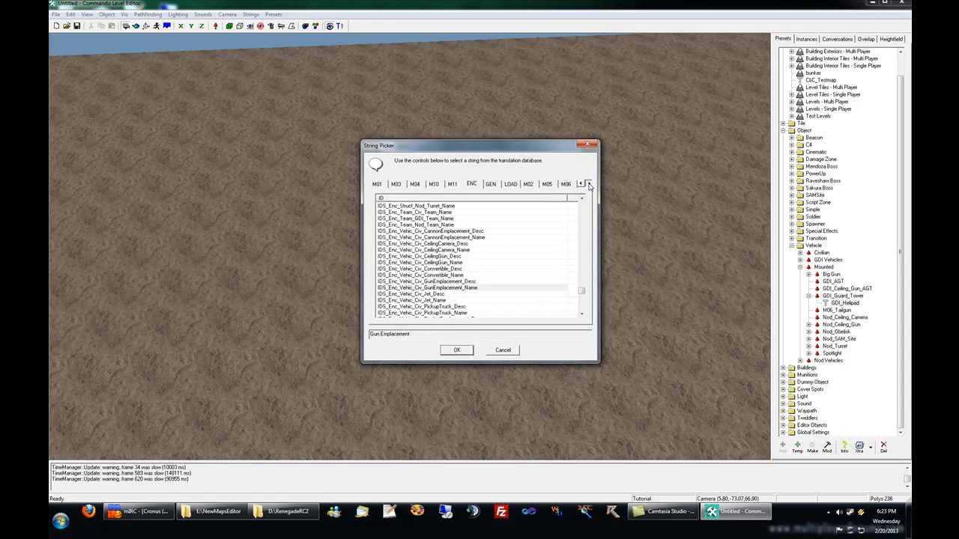
click(588, 184)
click(589, 184)
click(589, 184)
click(589, 184)
click(559, 187)
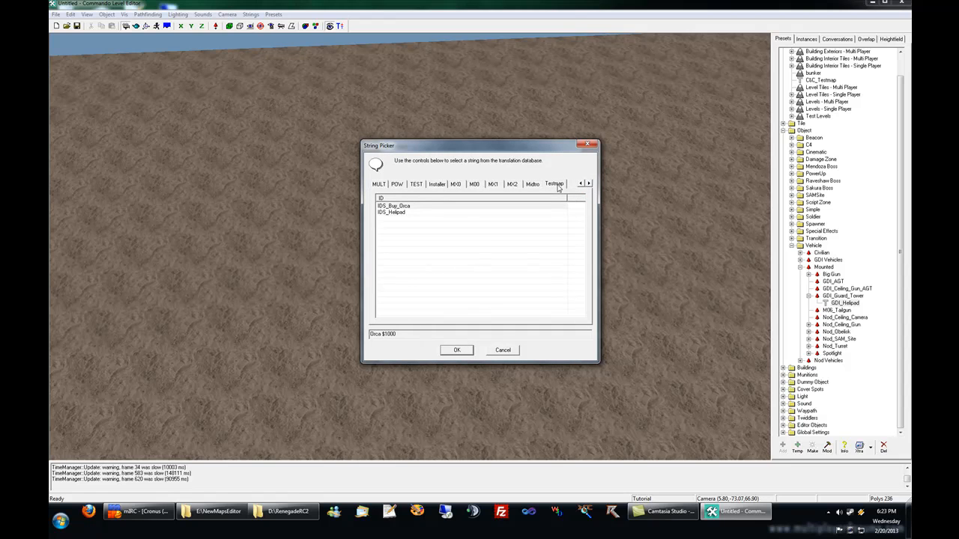
click(401, 213)
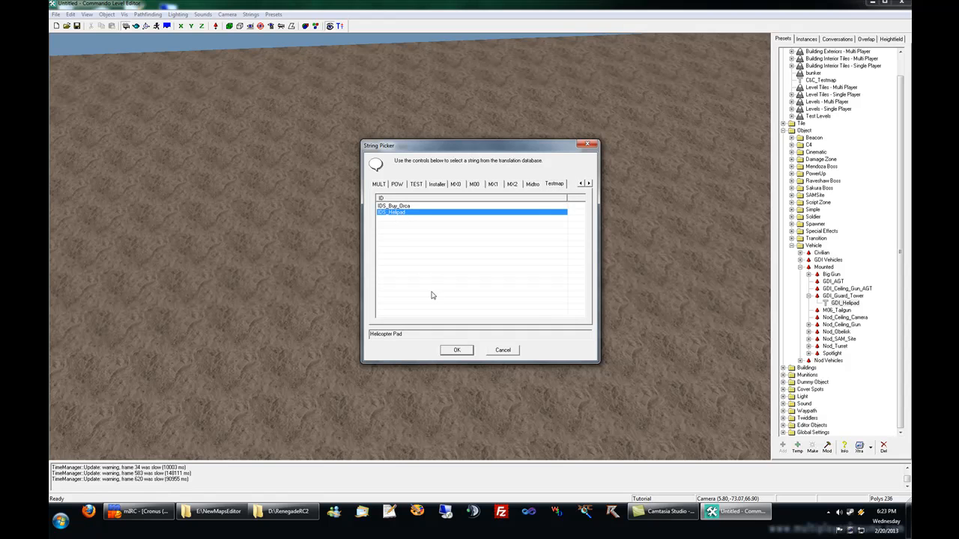
drag(408, 334, 369, 337)
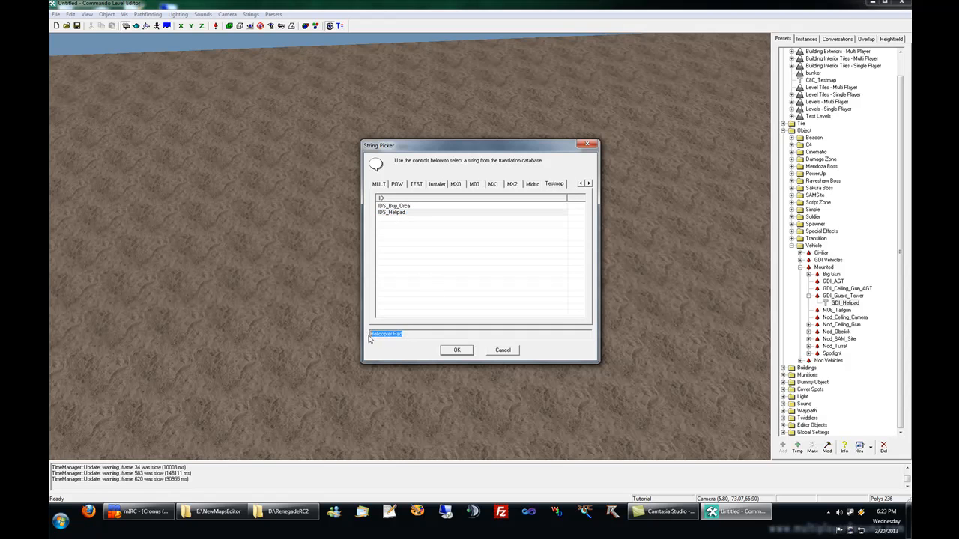
click(456, 349)
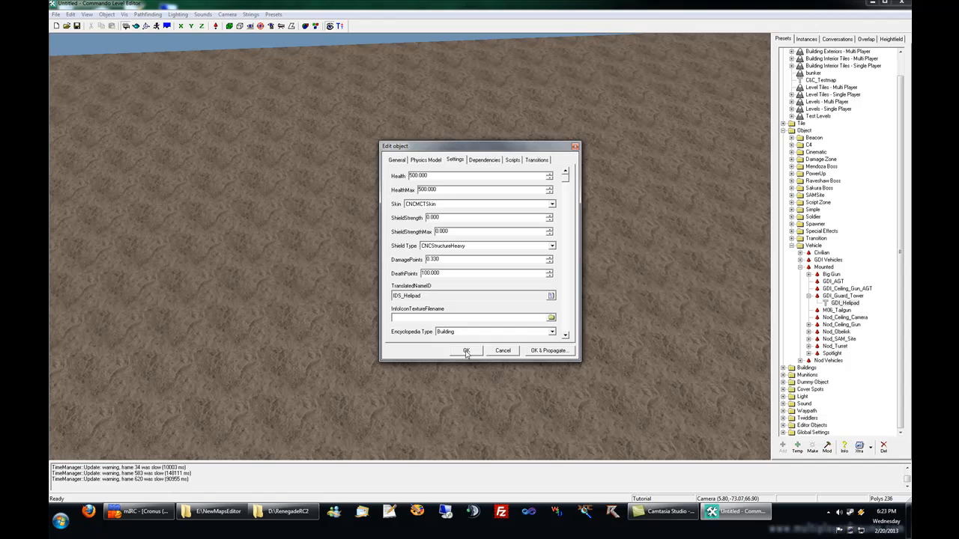
click(467, 351)
- Place a GDI_Helipad on the terrain and shift it slightly across the ground
click(844, 303)
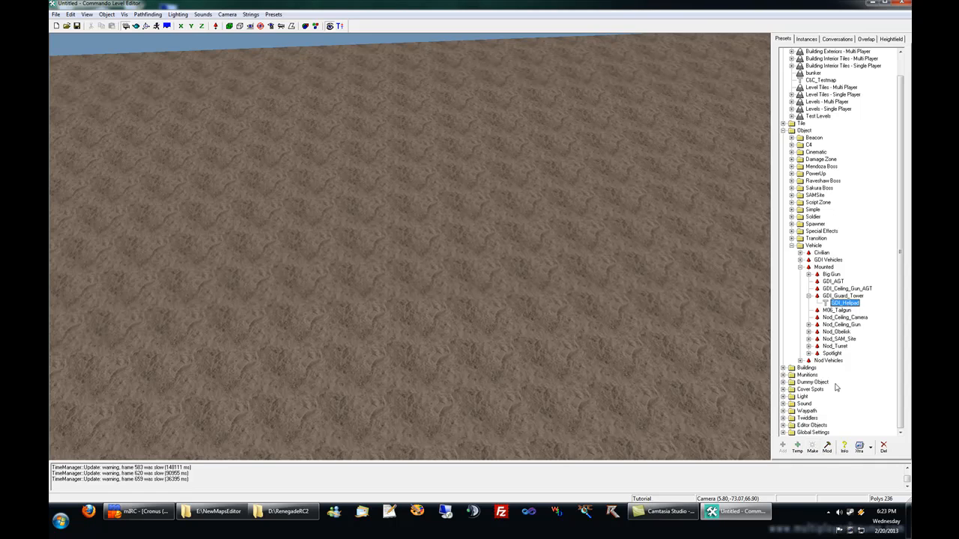
click(811, 445)
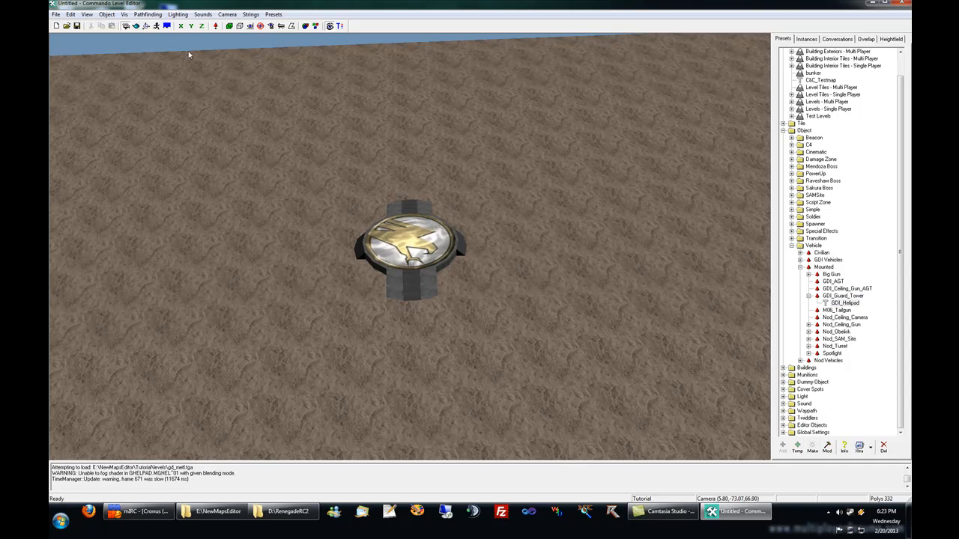
drag(498, 329, 484, 301)
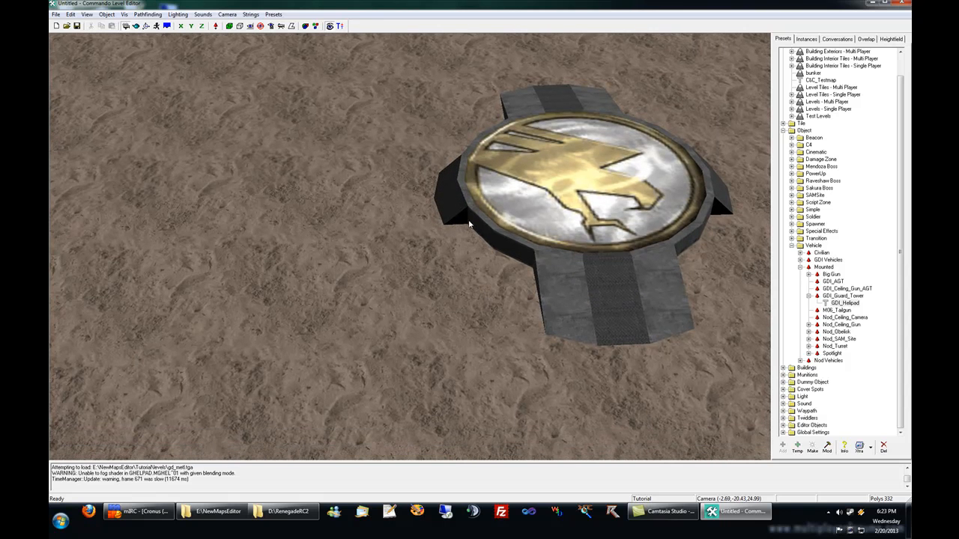
click(136, 28)
drag(613, 194, 594, 185)
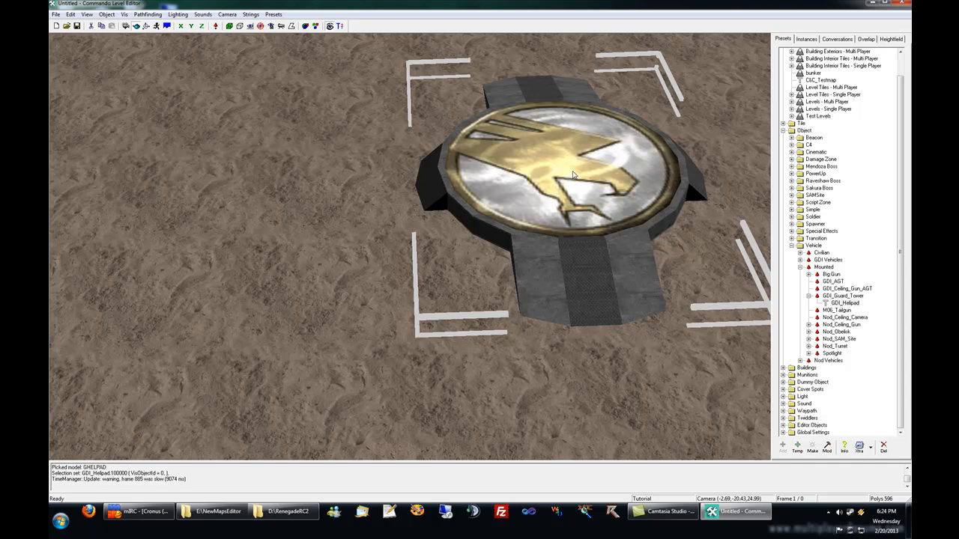
click(126, 26)
right_drag(389, 64, 436, 207)
- Place a Daves Arrow object from the Simple presets and position it near the middle of the helipad
click(137, 28)
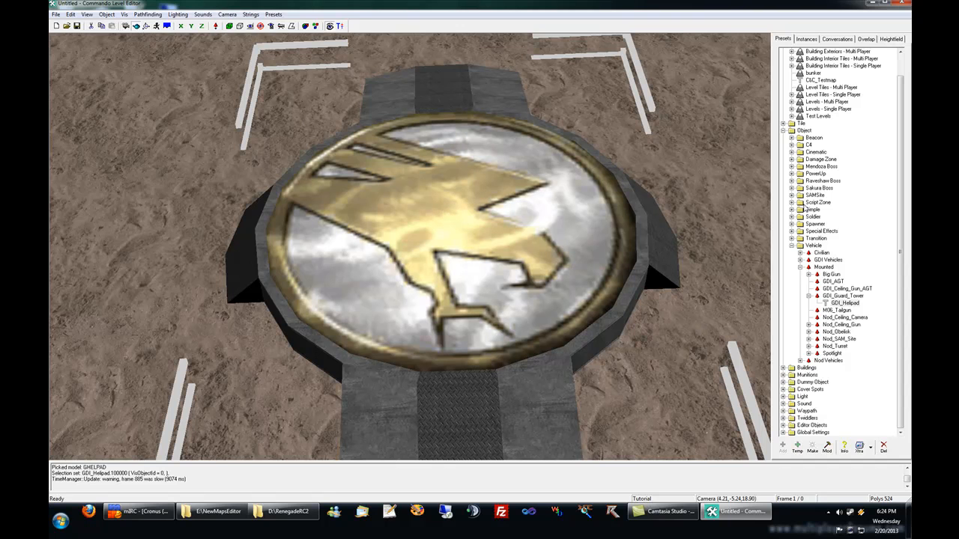
click(812, 212)
click(792, 211)
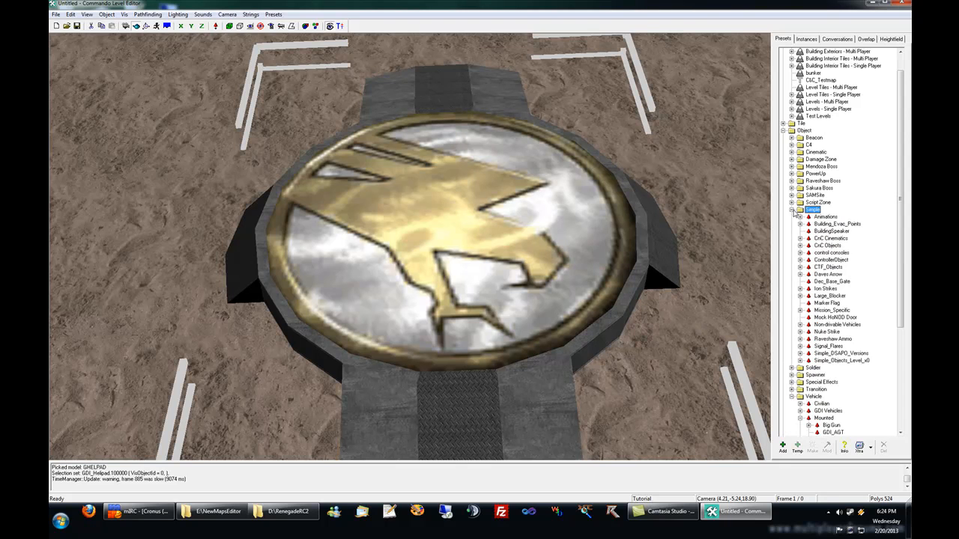
click(826, 275)
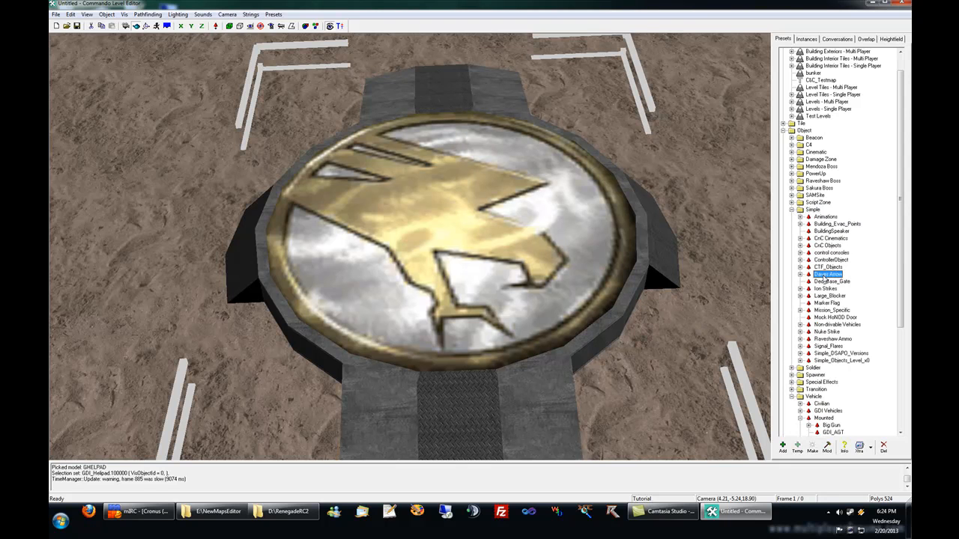
click(489, 222)
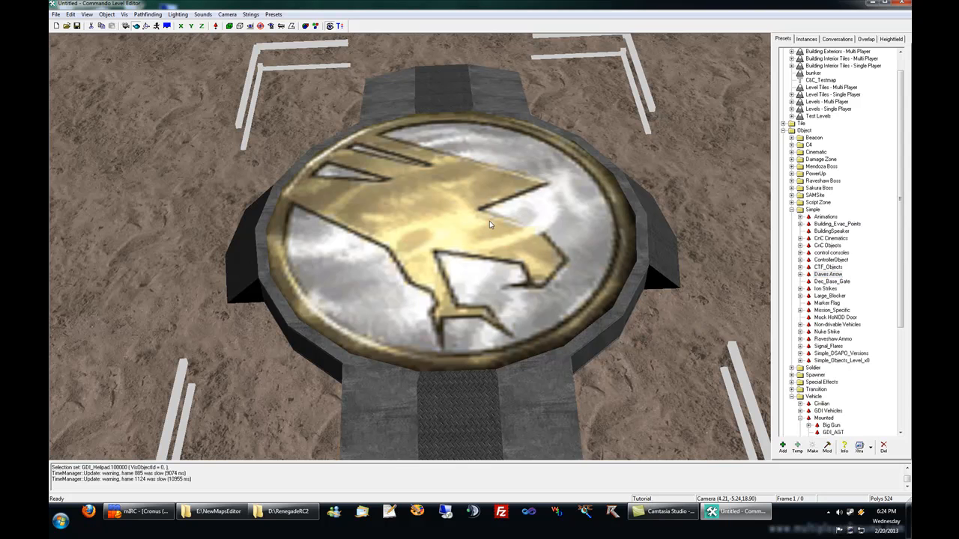
click(812, 448)
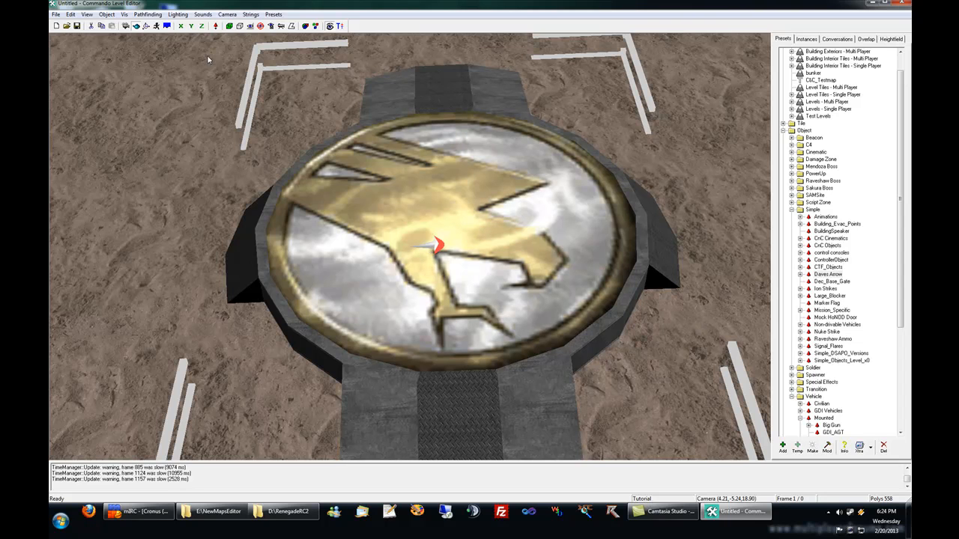
drag(439, 249, 460, 215)
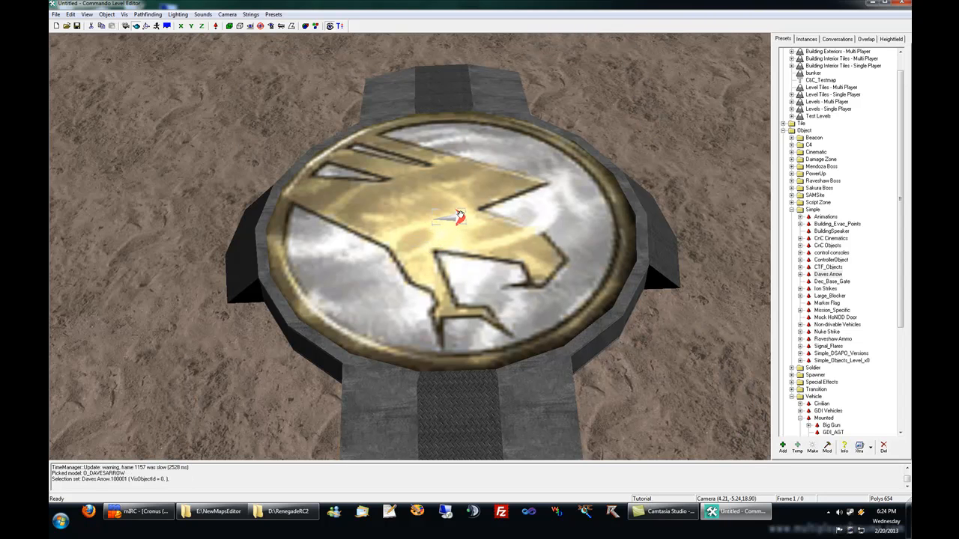
- Raise the Daves Arrow vertically to a point high above the helipad
click(126, 26)
drag(275, 105, 284, 171)
key(Down)
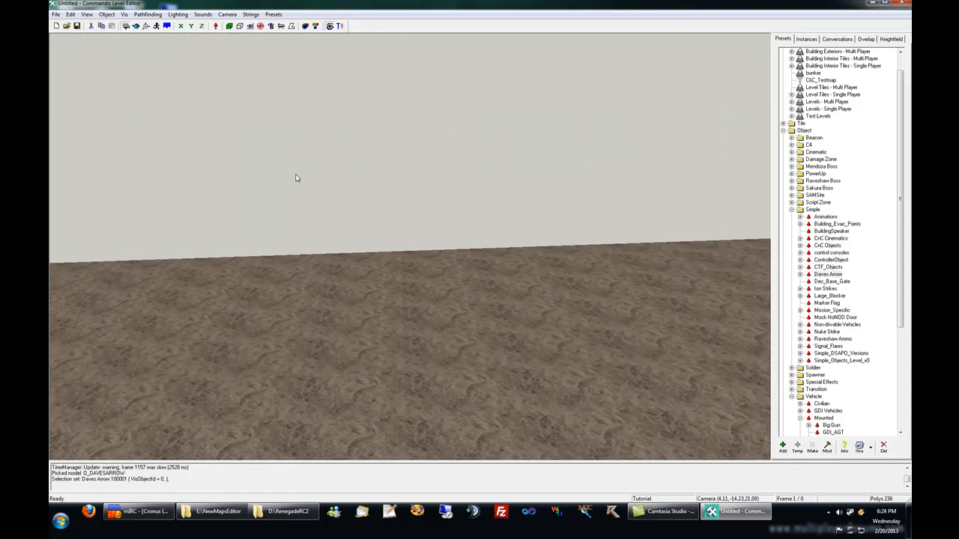
drag(422, 265, 449, 226)
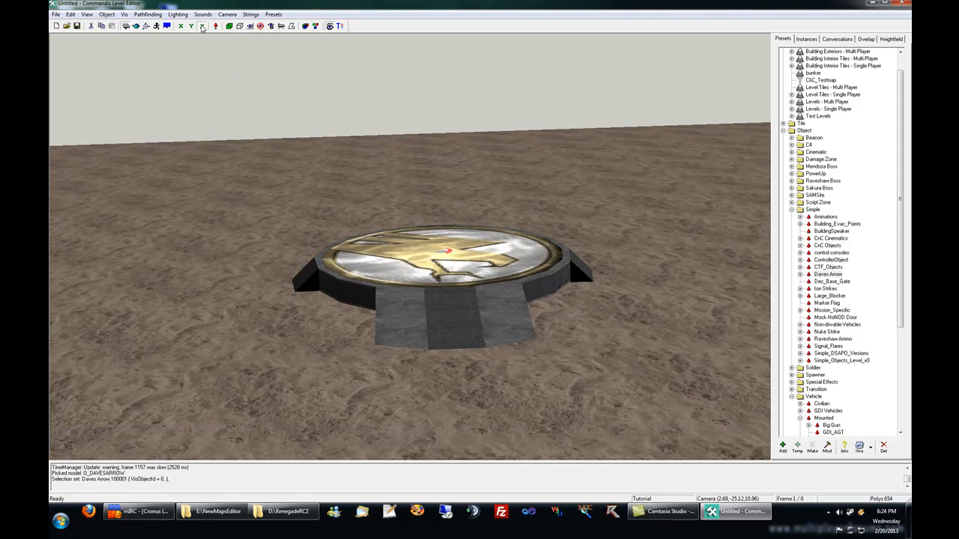
drag(449, 255, 444, 48)
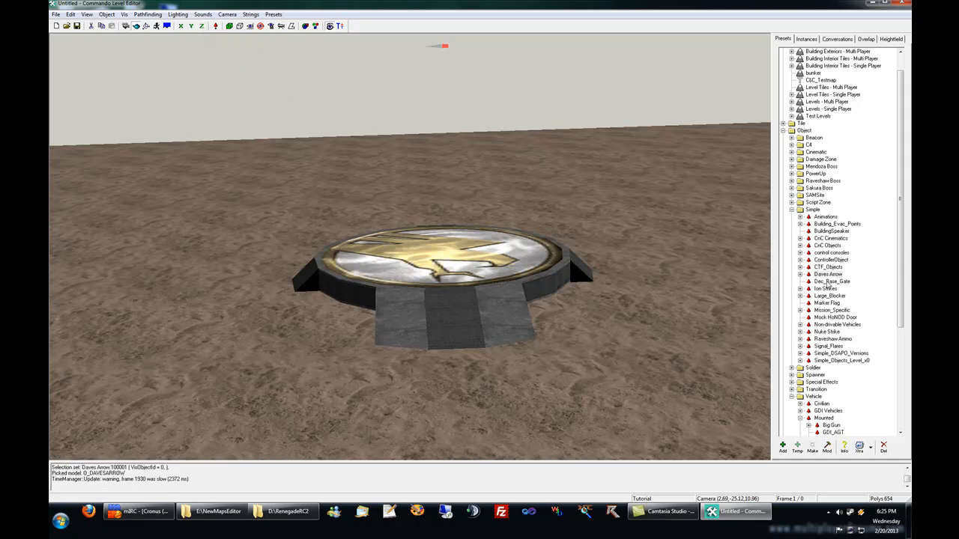
- Create a temporary preset named PT_Buy_Orca from Simple_MiniConsole in the Simple_DSAPO_Versions group
click(791, 209)
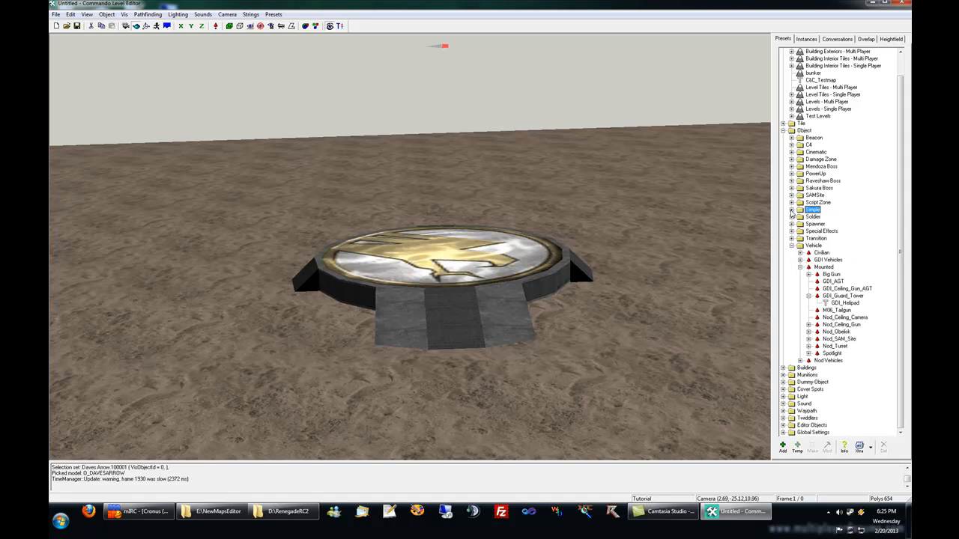
click(802, 132)
click(813, 210)
click(792, 210)
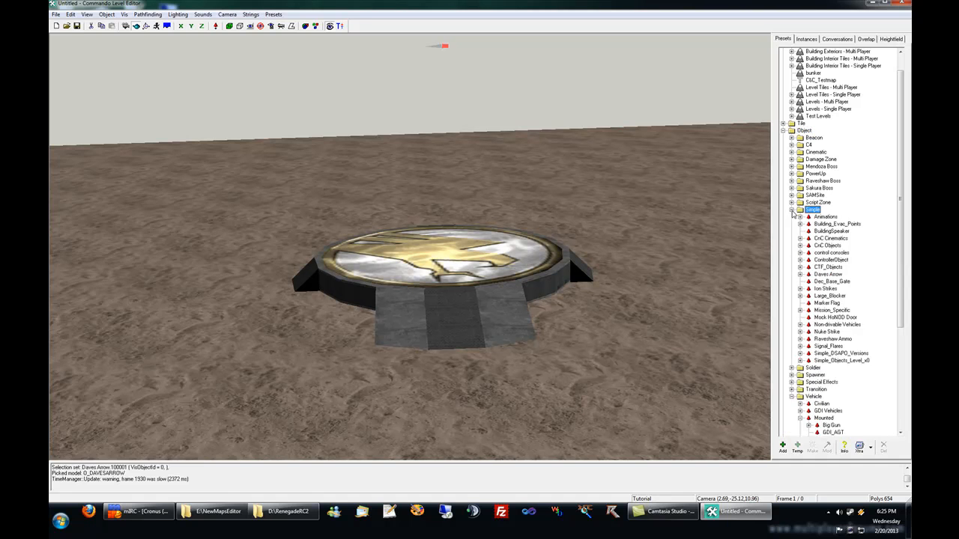
click(835, 353)
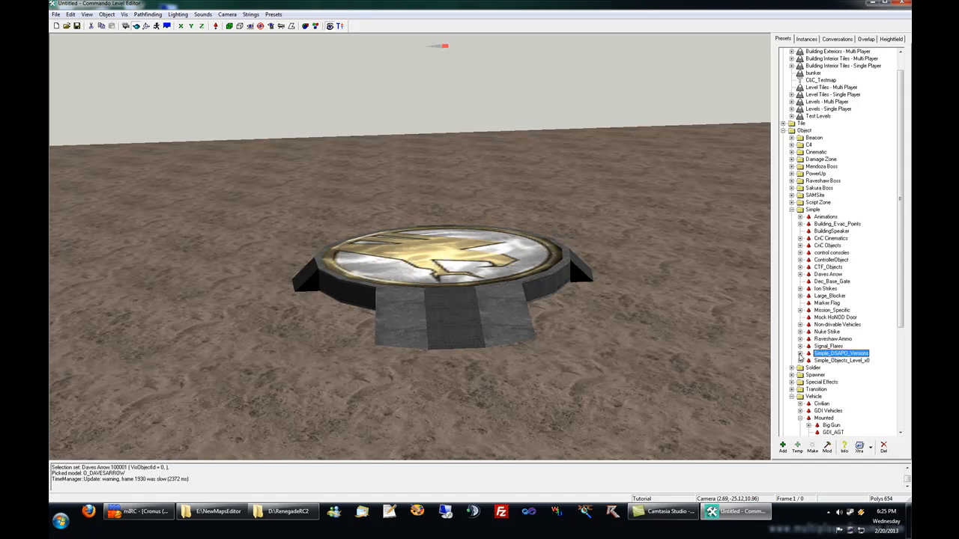
click(800, 354)
scroll(839, 328, down, 8)
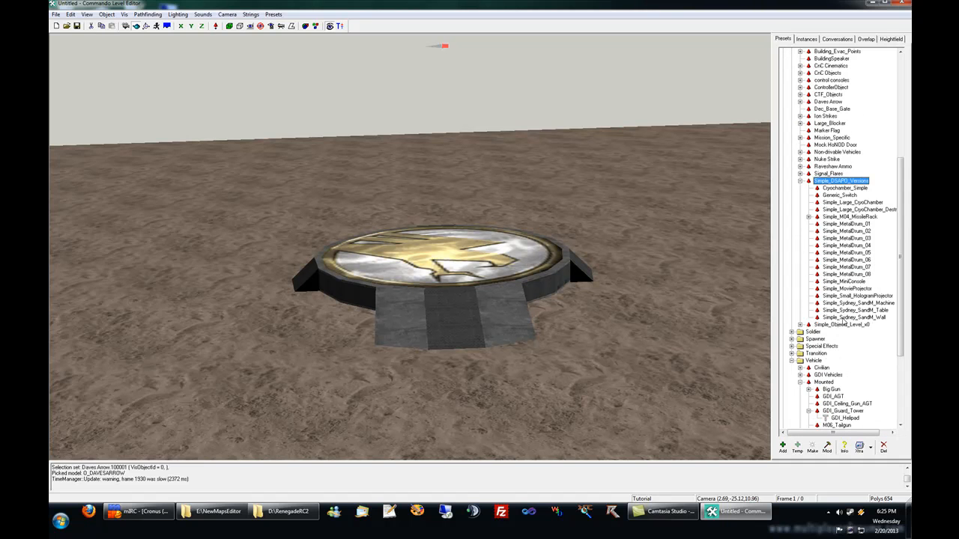
click(844, 280)
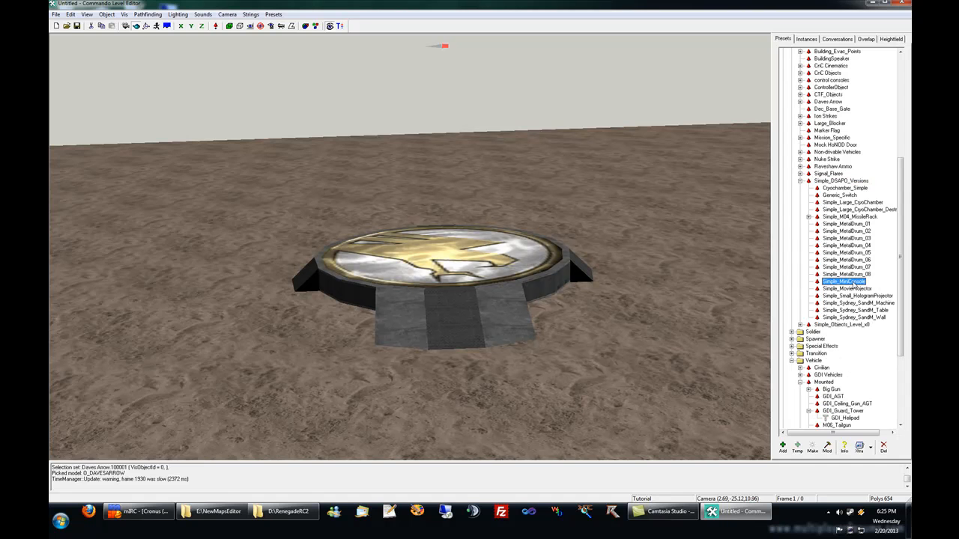
click(800, 447)
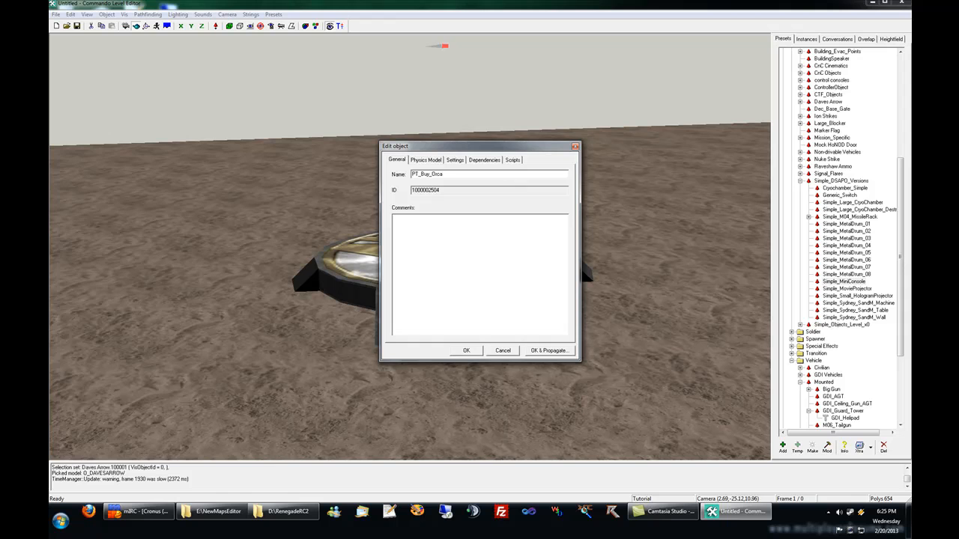
- Set the Skin of the PT_Buy_Orca preset to Blamo
click(425, 159)
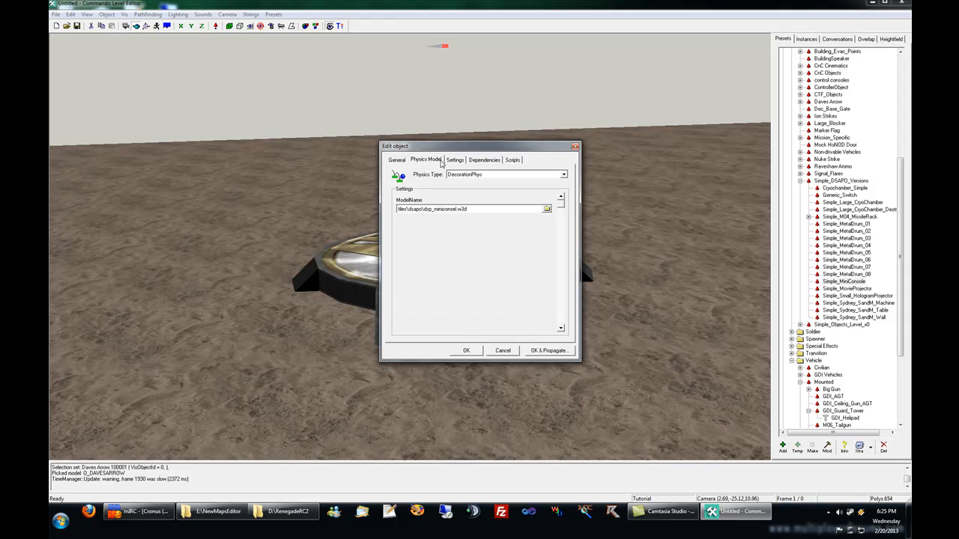
click(456, 161)
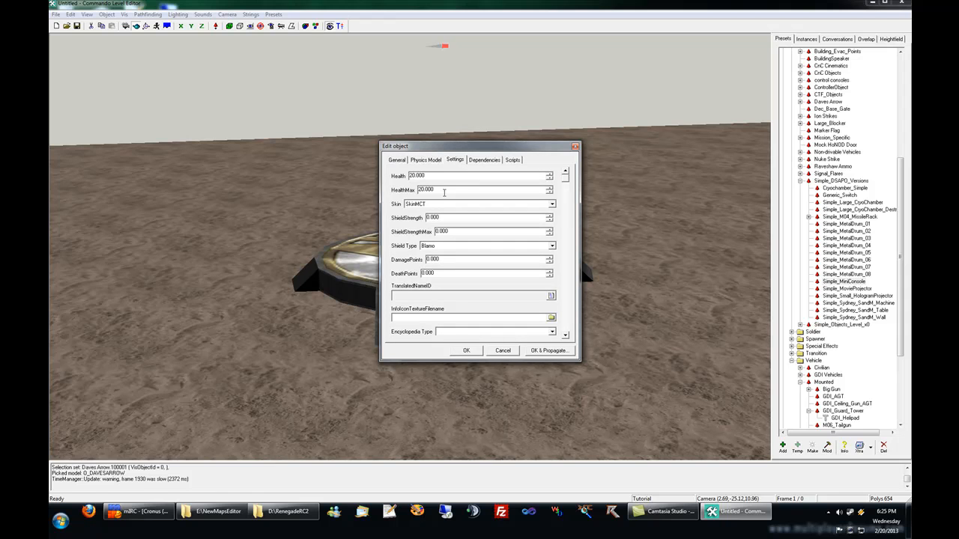
click(421, 205)
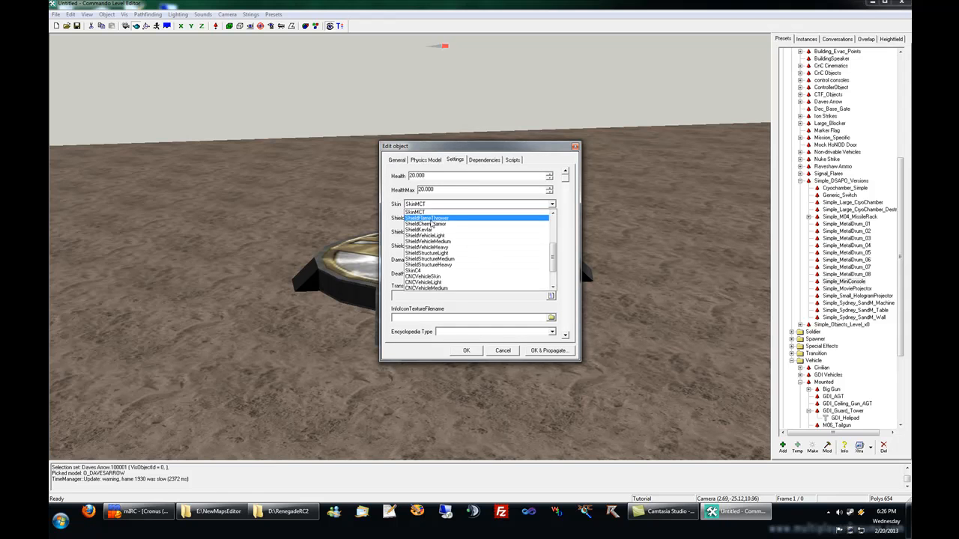
click(438, 218)
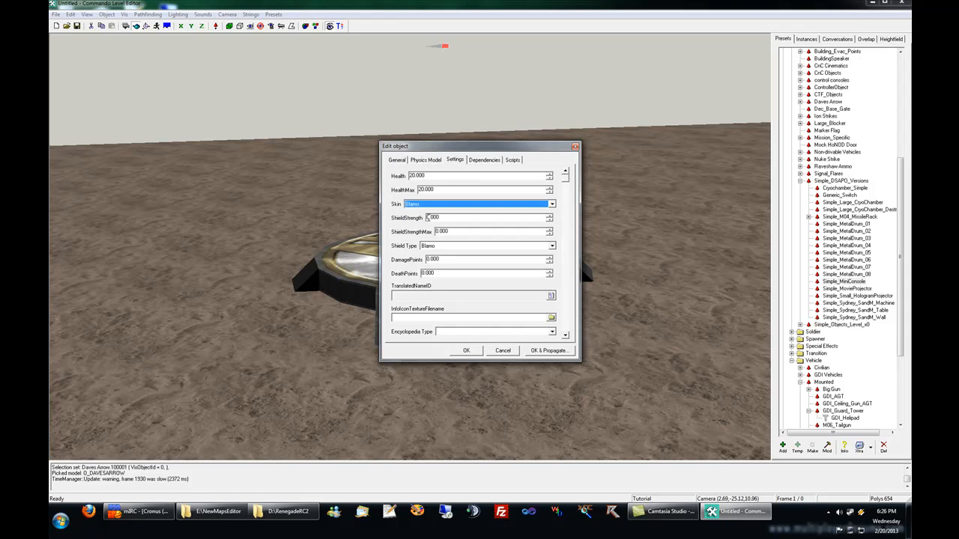
click(445, 218)
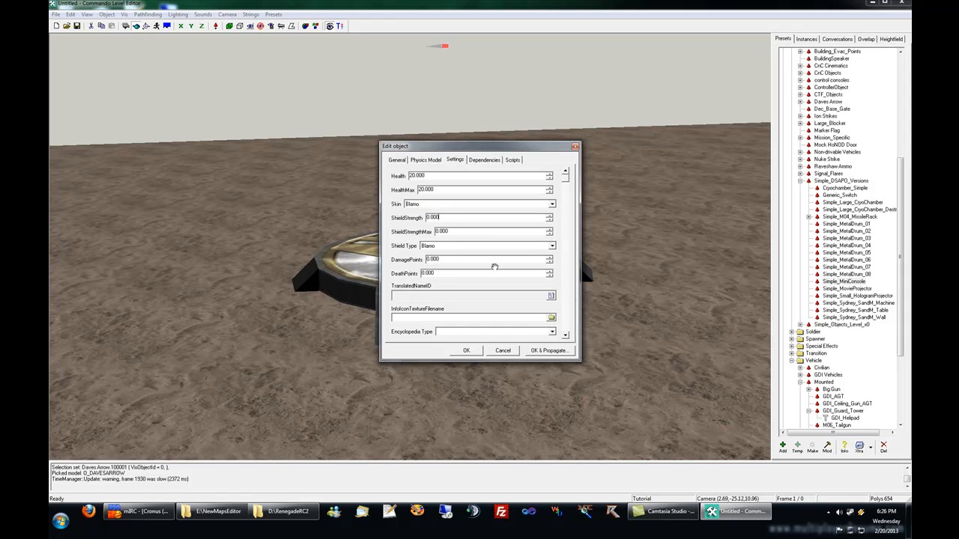
- Set the PT_Buy_Orca preset's TranslatedNameID to the Testmap string IDS_Buy_Orca and save the preset
click(550, 297)
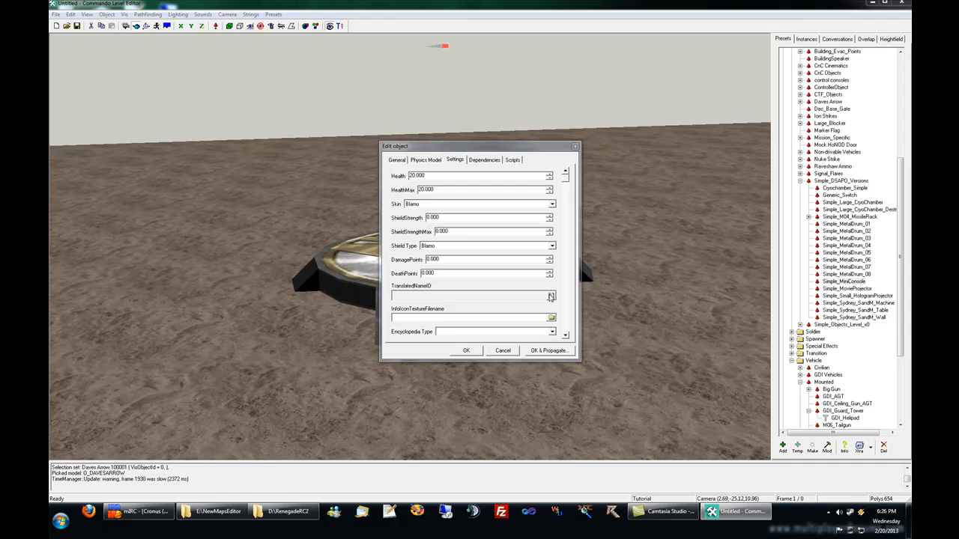
click(590, 184)
click(589, 184)
click(590, 184)
click(590, 184)
click(590, 184)
click(589, 184)
click(590, 184)
click(588, 184)
click(564, 185)
click(408, 207)
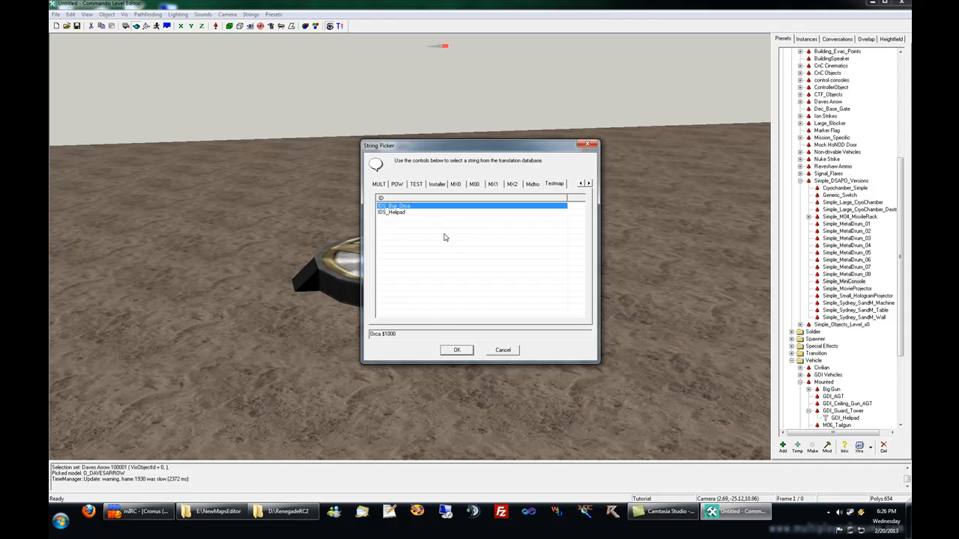
click(464, 350)
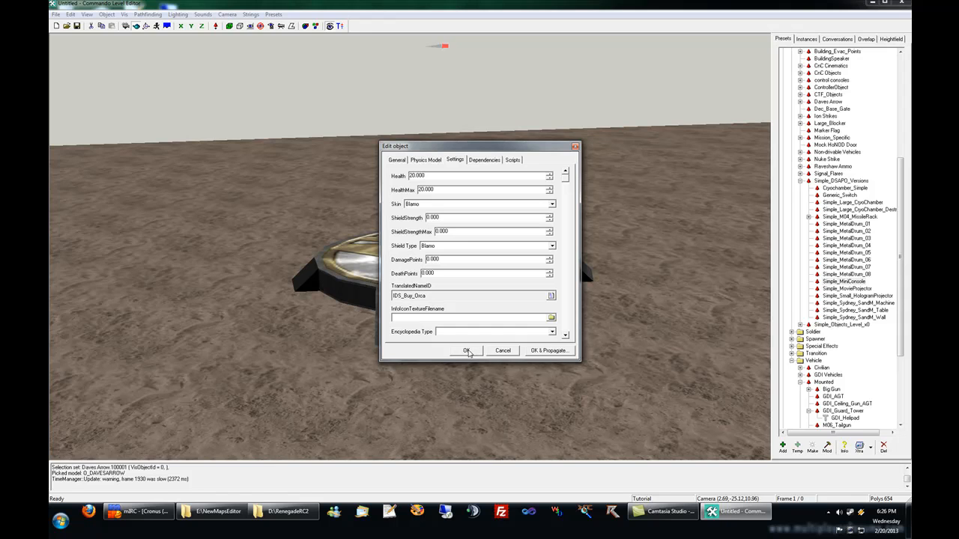
click(512, 160)
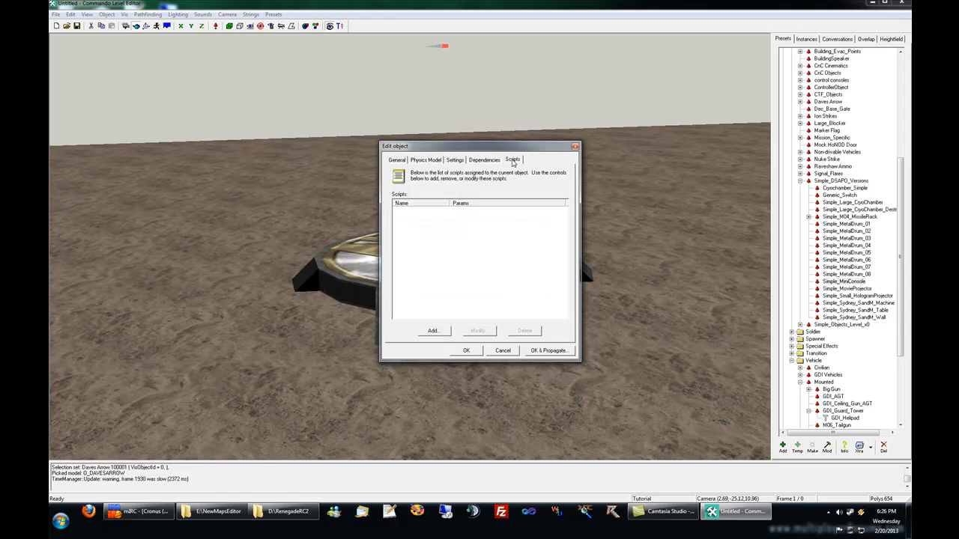
click(403, 160)
click(474, 351)
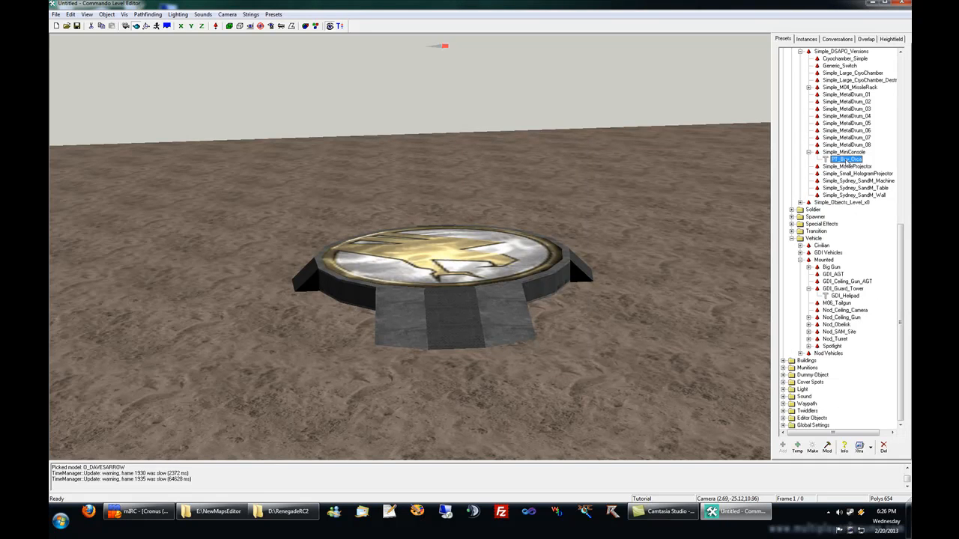
- Place a PT_Buy_Orca console on the terrain and move it against the helipad's edge beside the ramp
click(126, 26)
drag(229, 193, 419, 177)
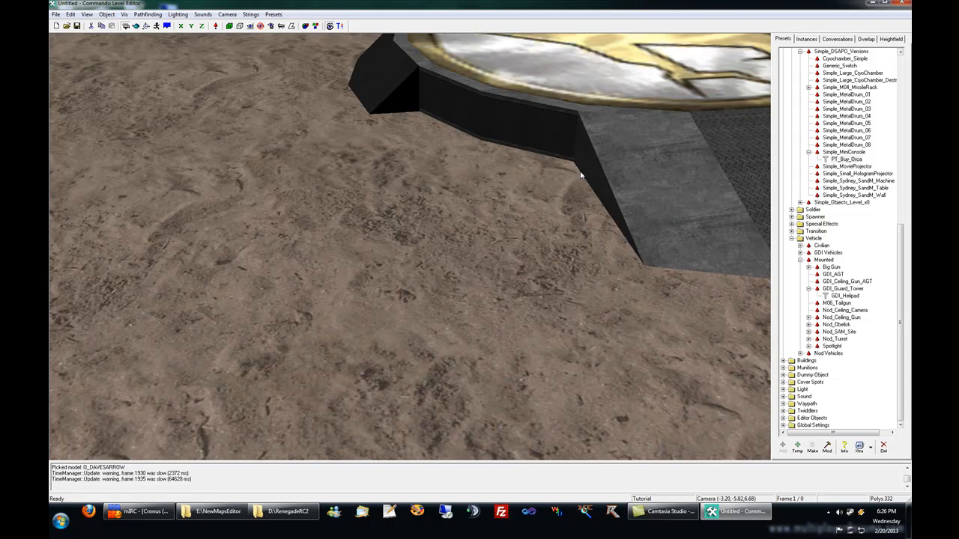
click(856, 160)
click(815, 444)
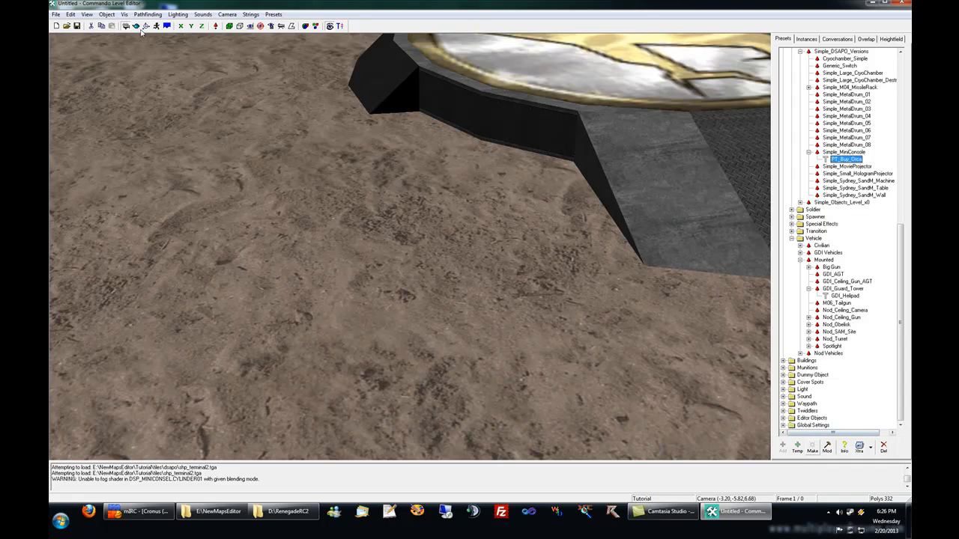
click(137, 29)
drag(412, 210, 438, 148)
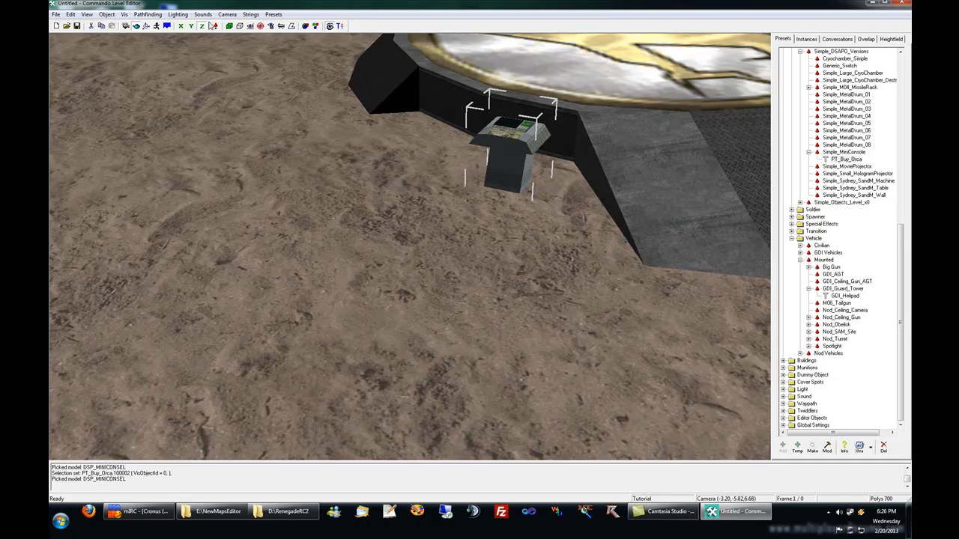
- Copy the object ID of the Daves Arrow above the helipad and close its properties
drag(447, 100, 499, 240)
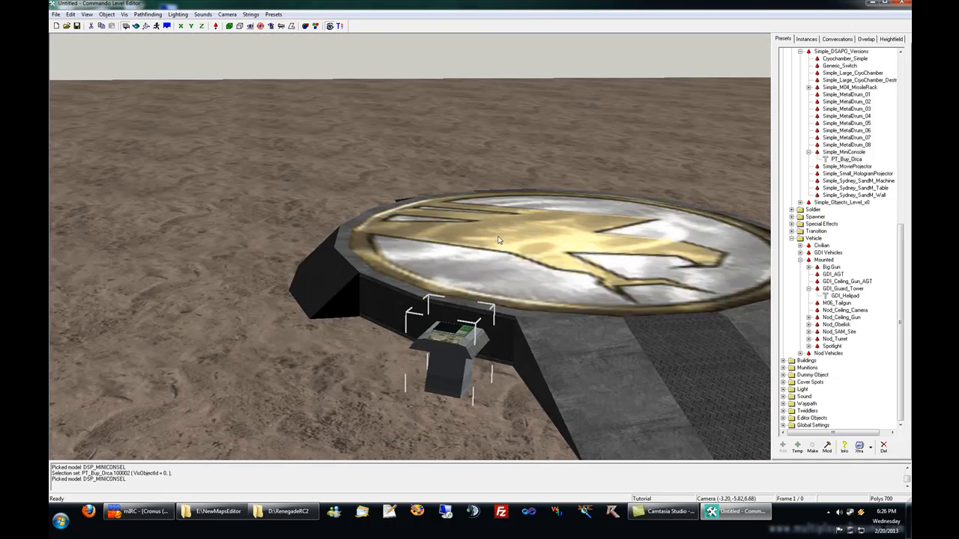
right_drag(498, 240, 485, 133)
drag(485, 133, 492, 228)
right_drag(491, 228, 481, 173)
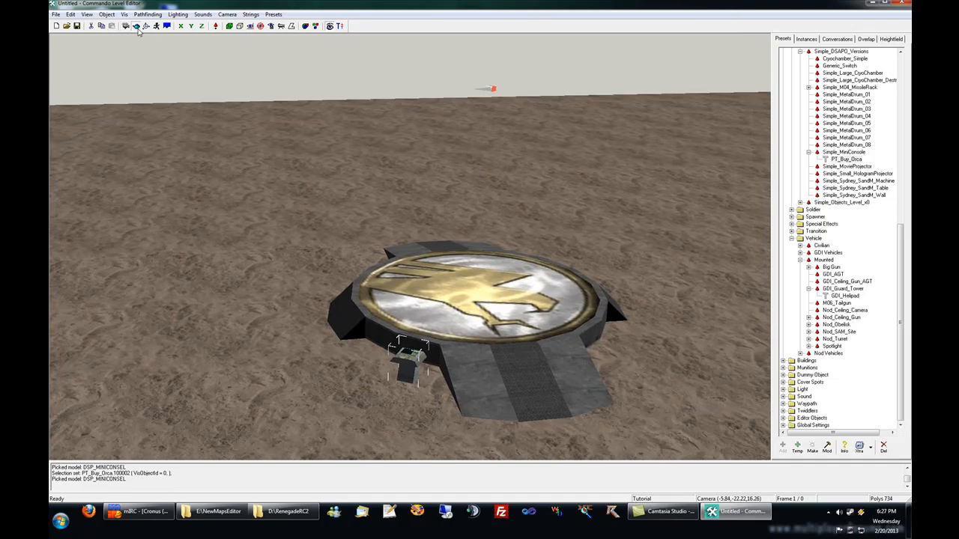
click(492, 91)
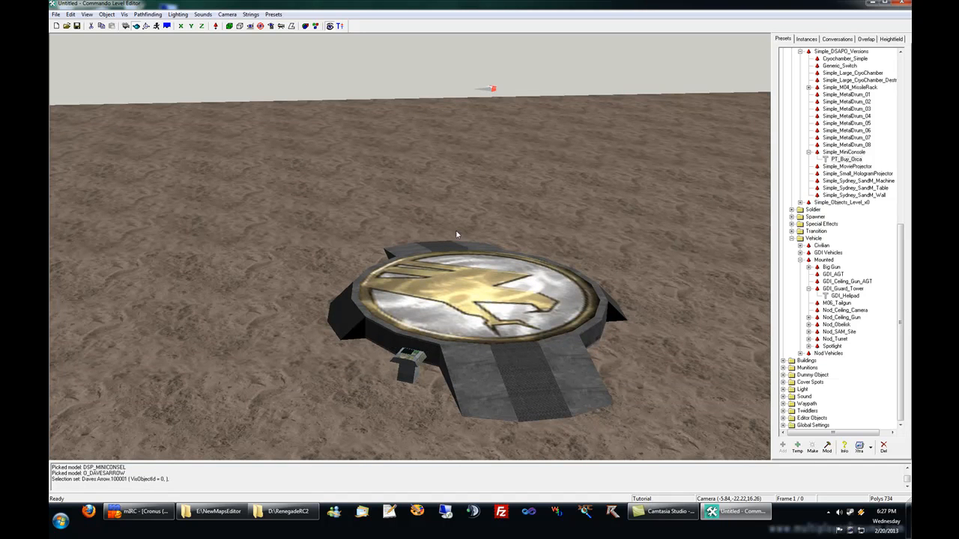
double_click(493, 90)
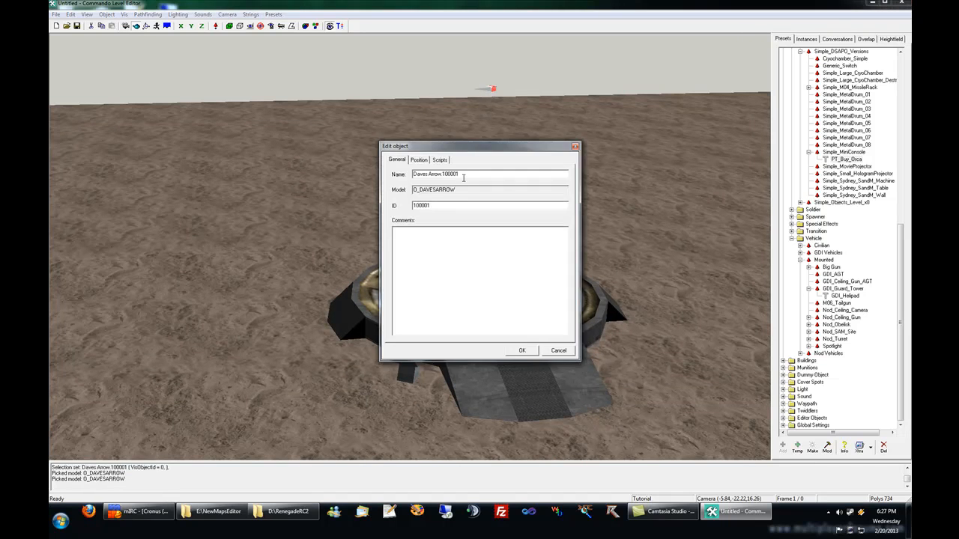
double_click(446, 206)
right_click(422, 208)
click(441, 239)
click(558, 351)
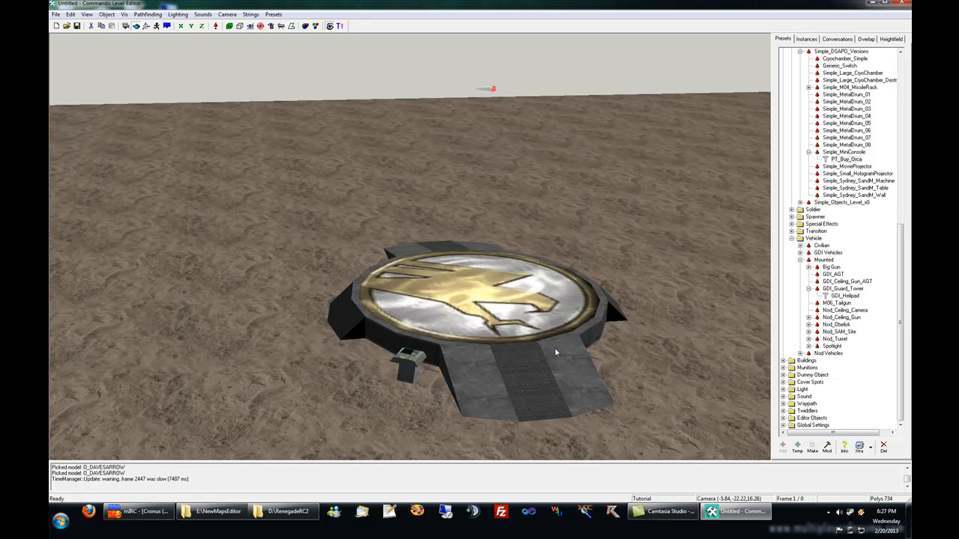
- Add a z_Capturable_Helipad_Terminal script to the placed PT_Buy_Orca console
click(405, 366)
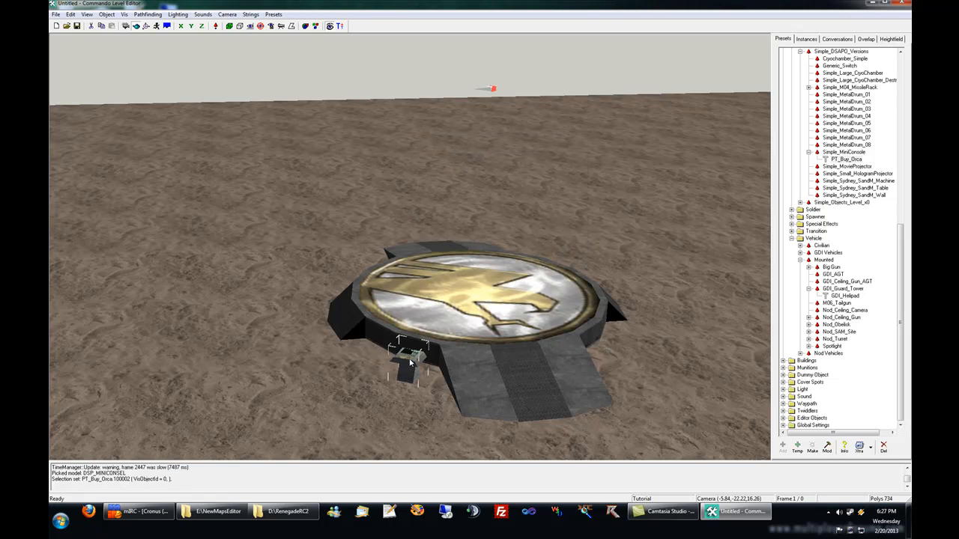
double_click(410, 364)
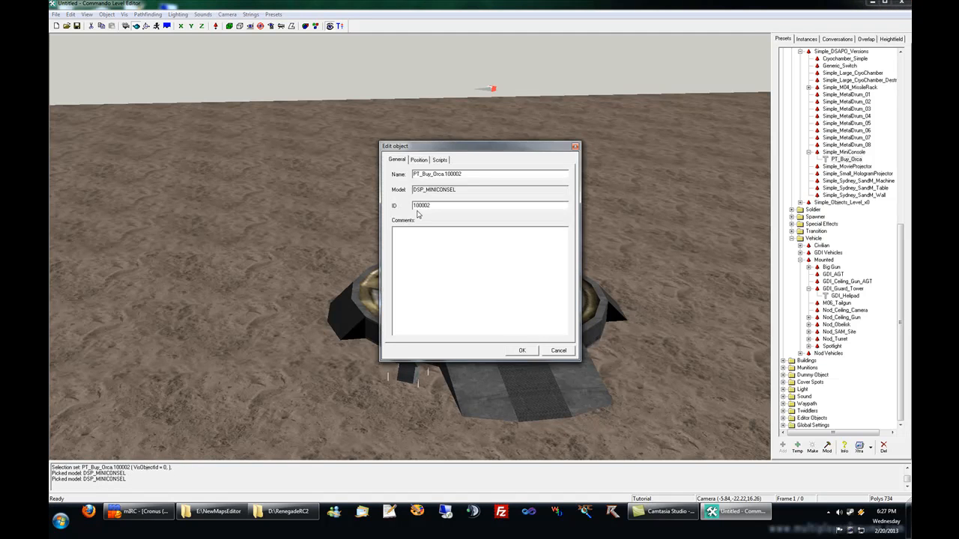
click(439, 161)
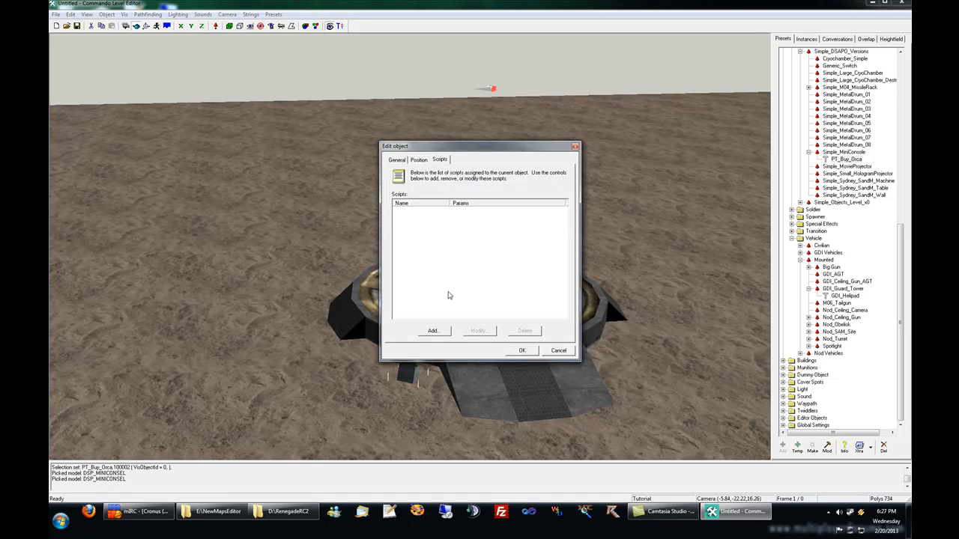
click(435, 331)
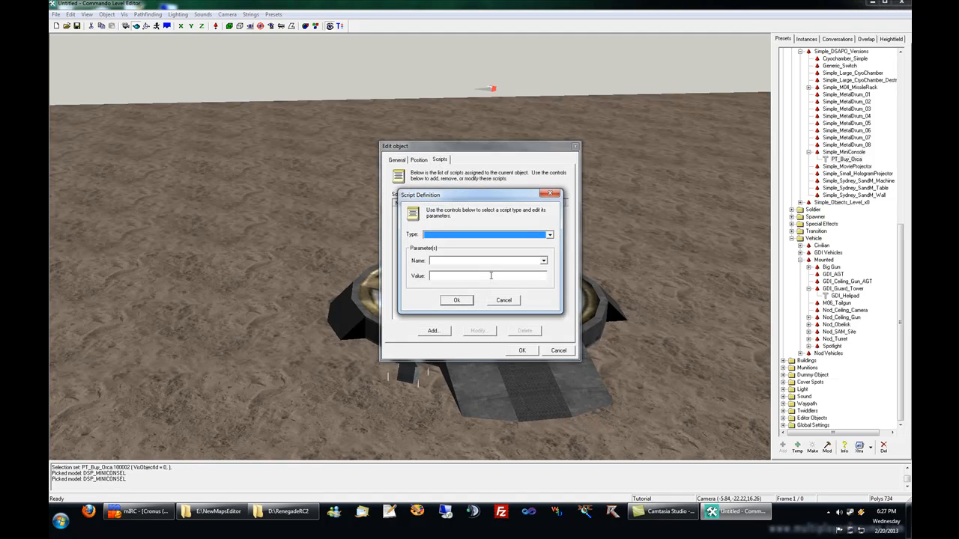
key(z)
click(522, 235)
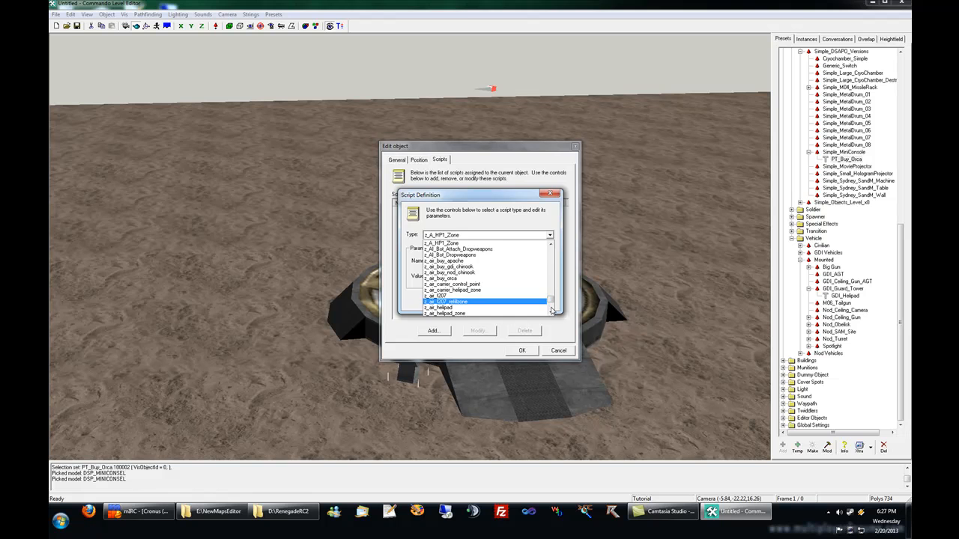
click(551, 311)
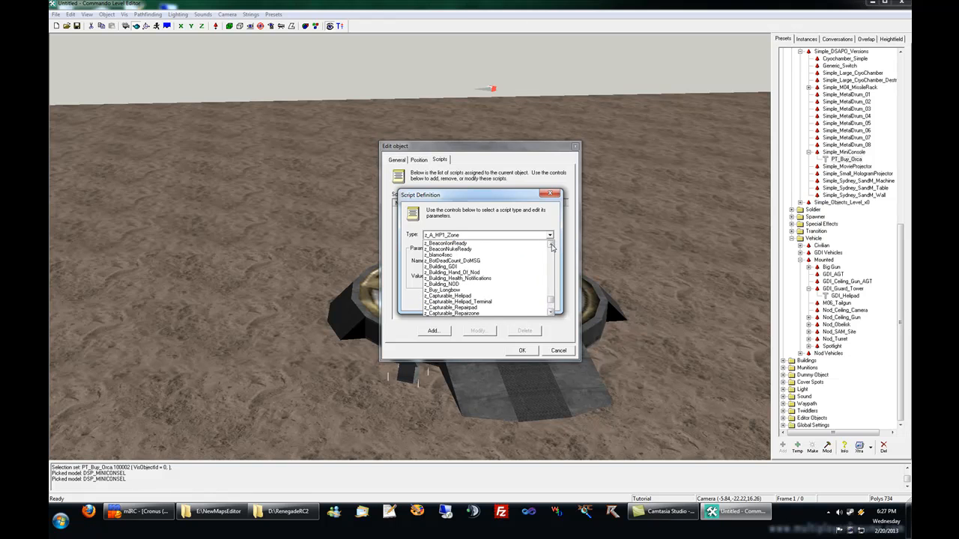
scroll(461, 279, down, 1)
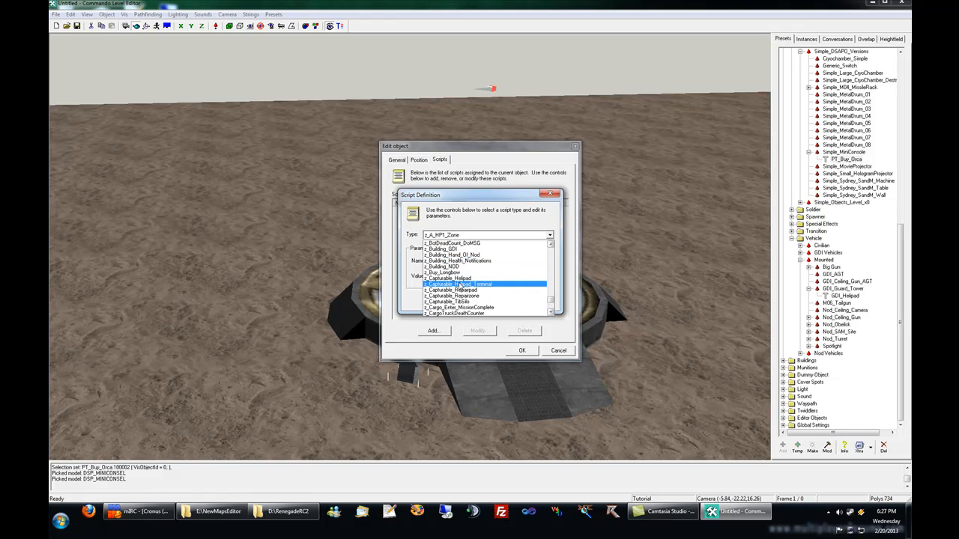
click(471, 285)
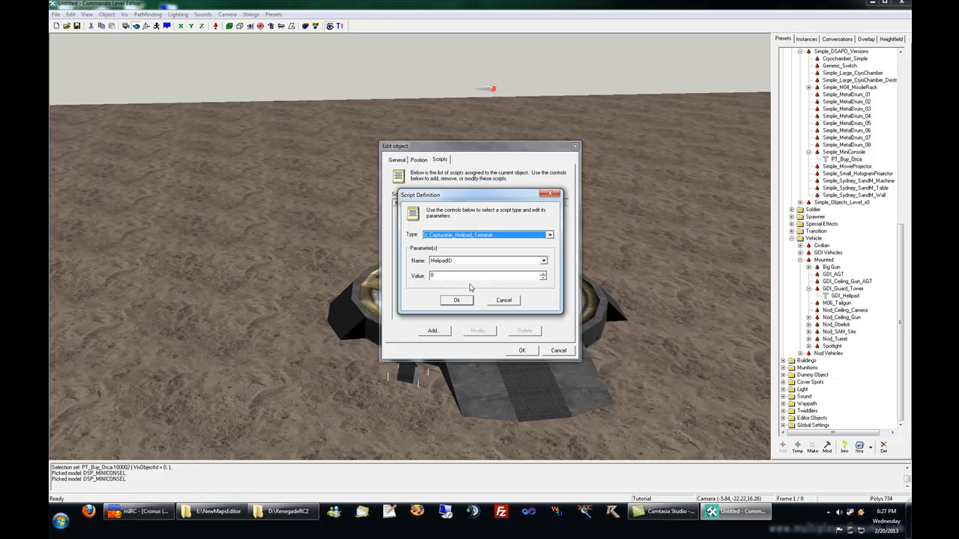
- Set the script's LocationID parameter to the copied Daves Arrow ID, 100001
click(460, 261)
click(453, 286)
click(455, 277)
right_click(455, 278)
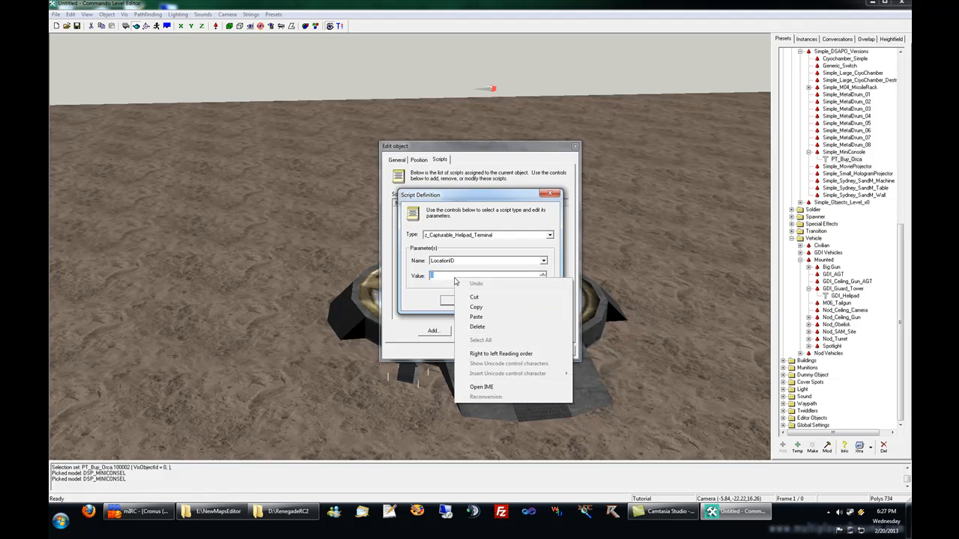
click(477, 318)
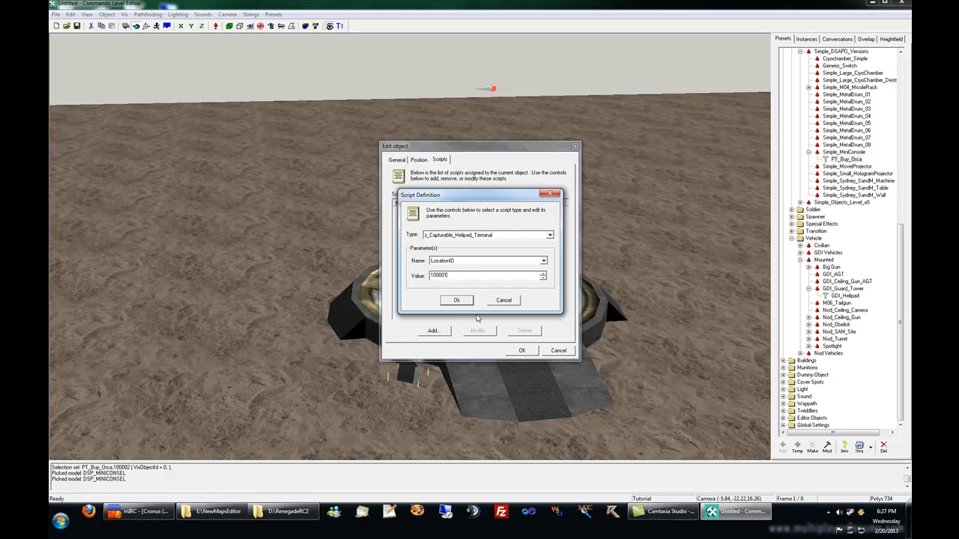
- Switch the script to its HelipadID parameter, then save the script definition and the console's properties
click(472, 262)
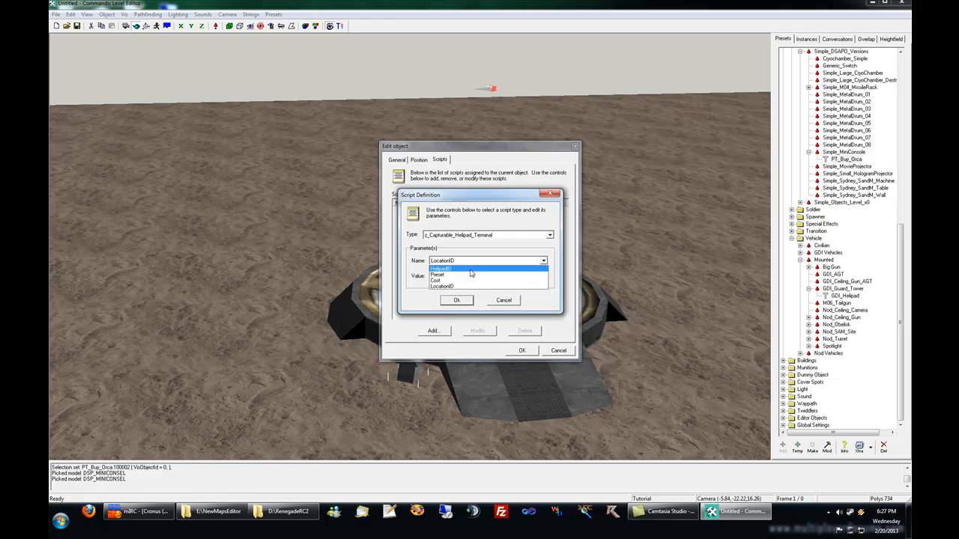
click(471, 269)
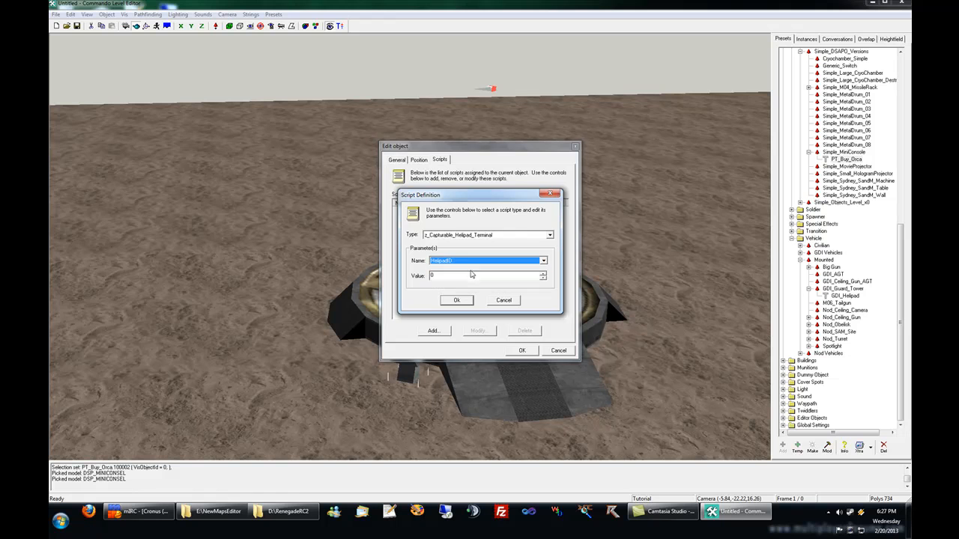
click(461, 299)
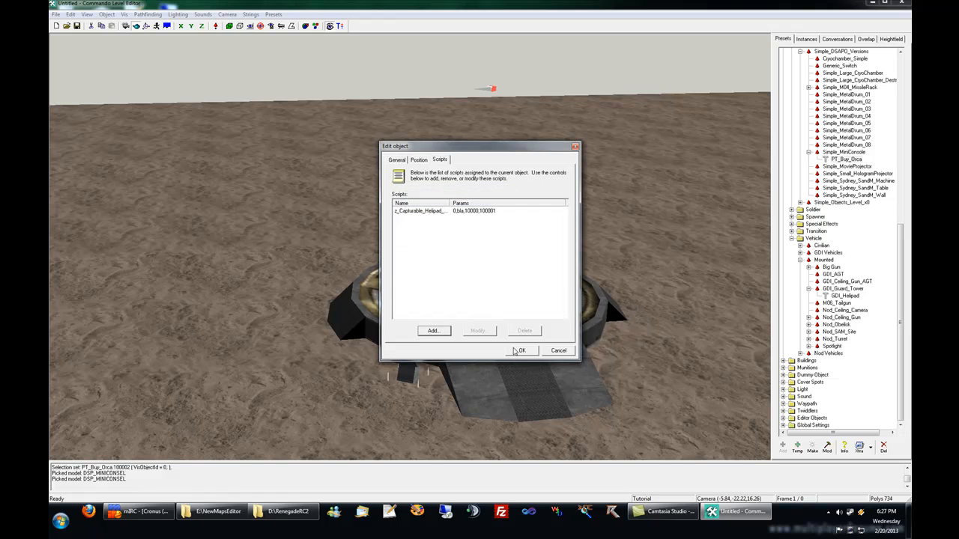
click(515, 350)
- Copy the object ID of the placed GDI_Helipad and close its properties without changes
click(507, 344)
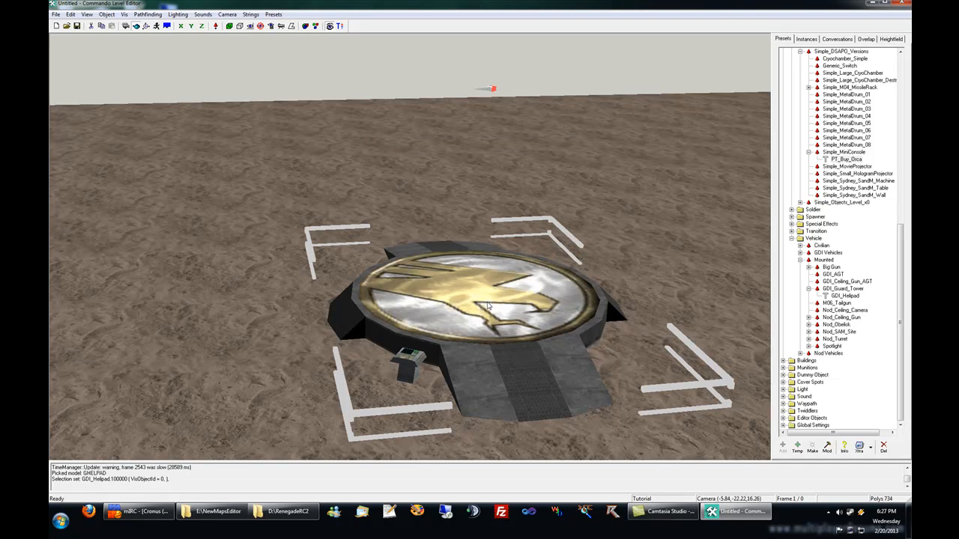
double_click(482, 315)
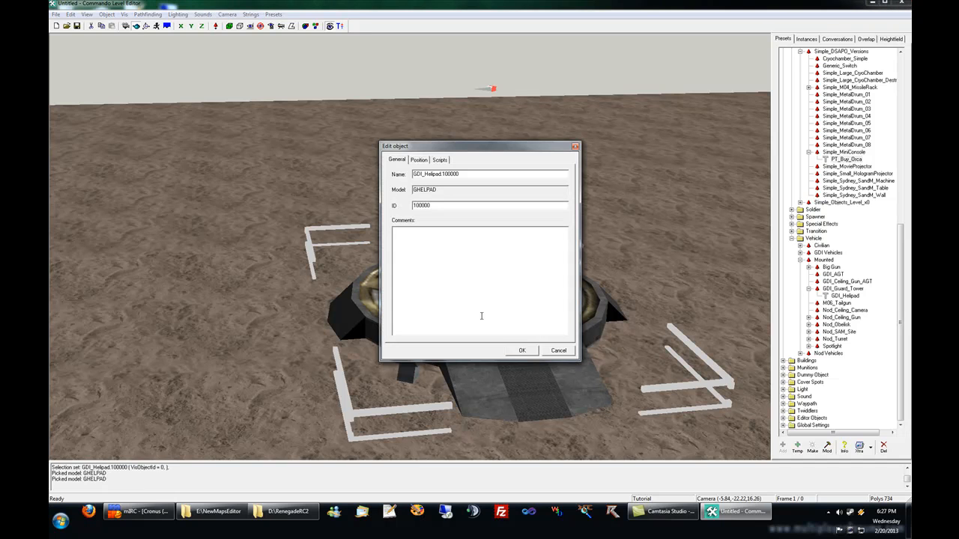
double_click(455, 207)
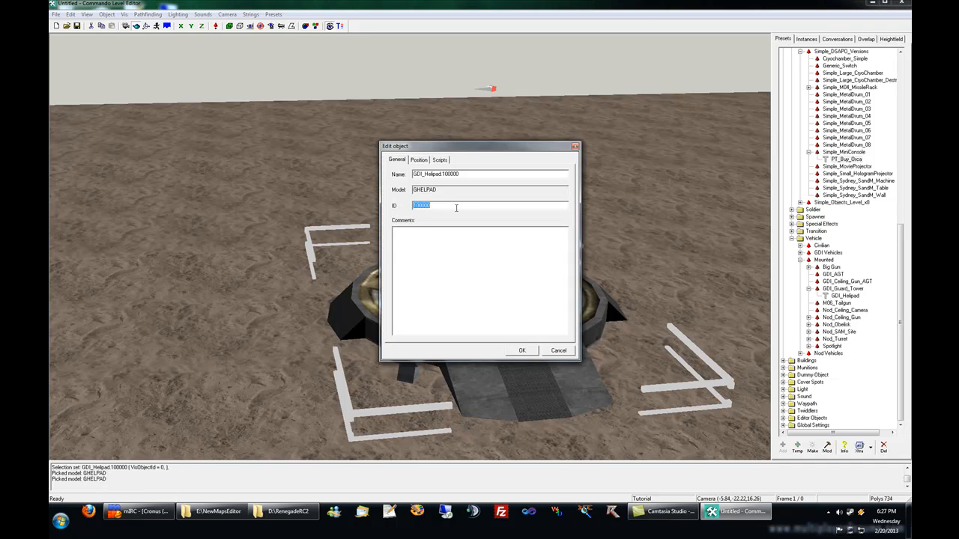
right_click(416, 209)
click(438, 237)
click(557, 350)
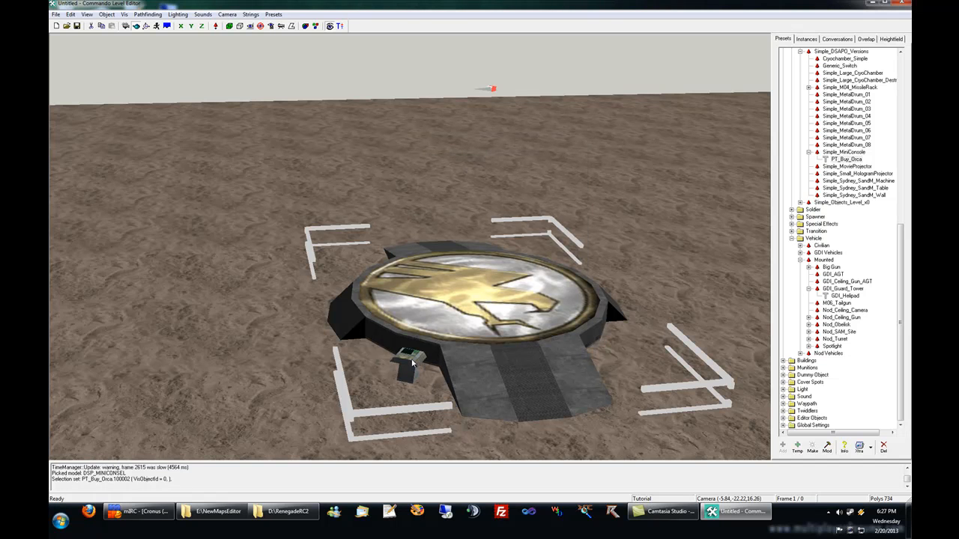
- Set the HelipadID parameter of the PT_Buy_Orca console's terminal script to the copied helipad ID, 100000
click(413, 363)
double_click(409, 364)
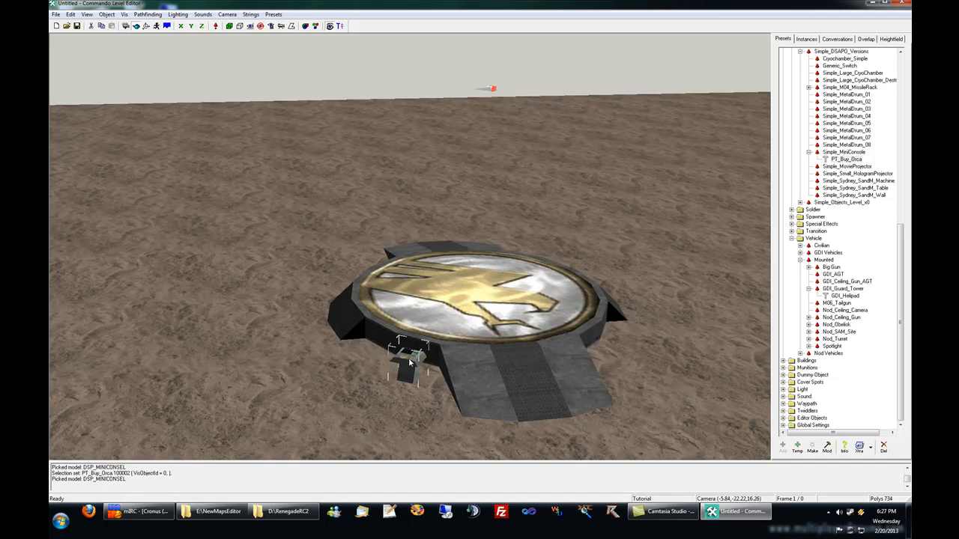
click(440, 161)
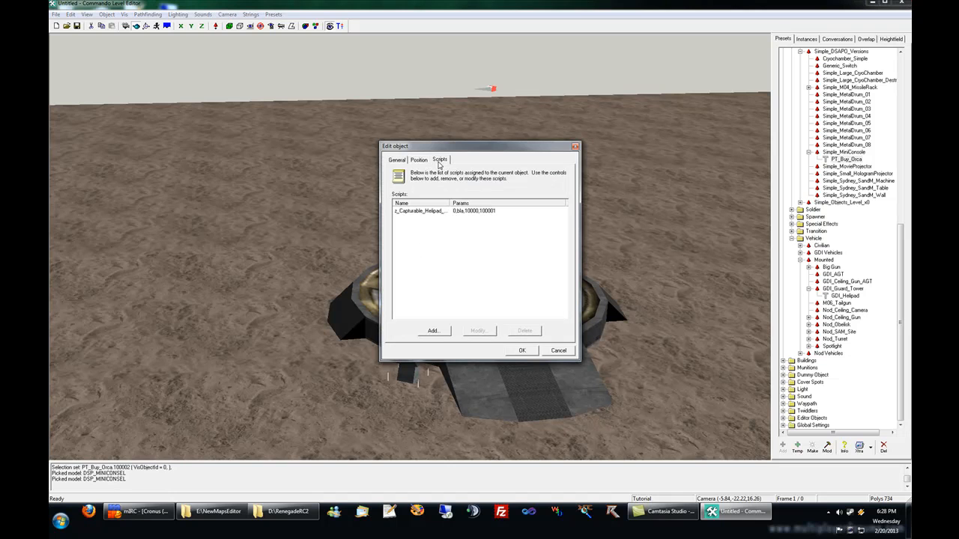
click(430, 213)
double_click(429, 213)
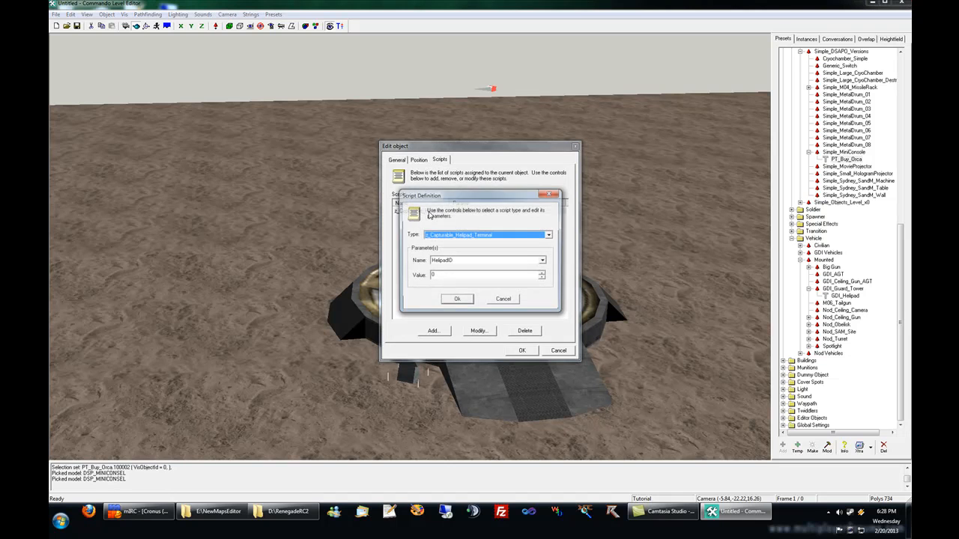
click(448, 275)
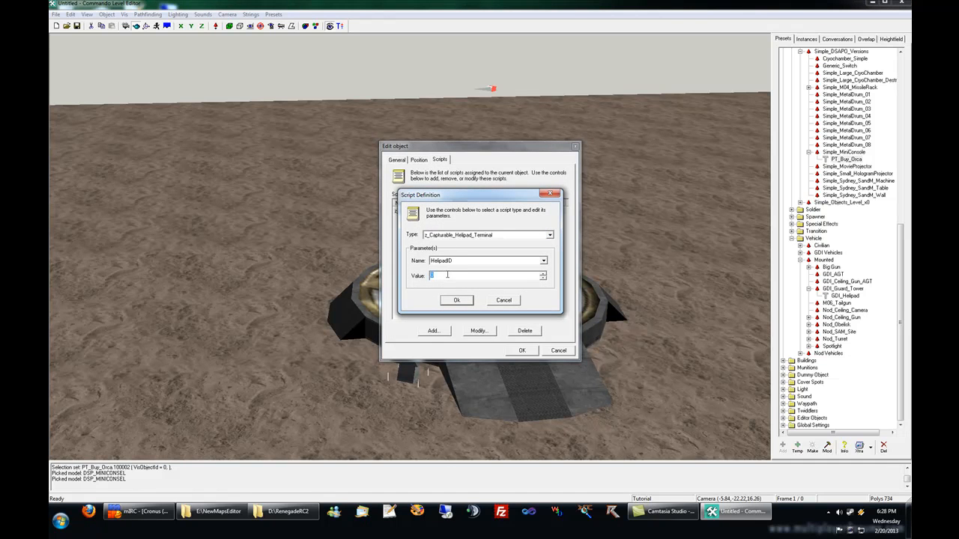
right_click(447, 276)
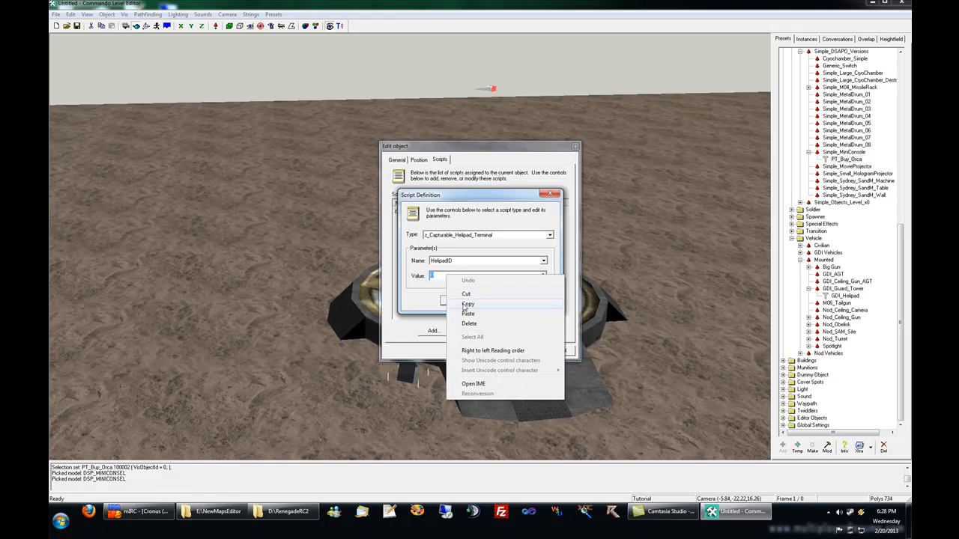
click(466, 315)
- Set the terminal script's Preset parameter to CnC_GDI_Orca and its Cost parameter to 1000
click(458, 262)
click(449, 274)
click(449, 275)
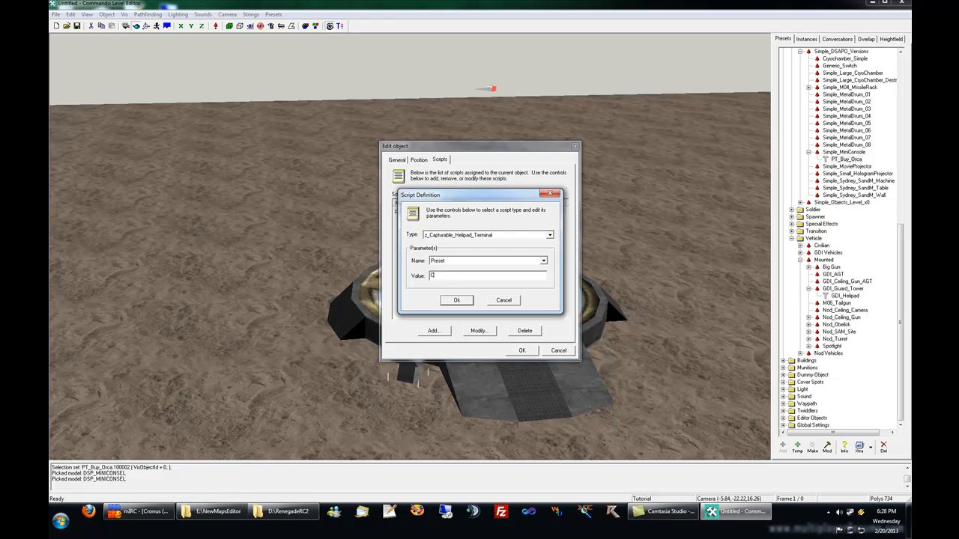
text(CnC_GDI_Orca)
click(454, 261)
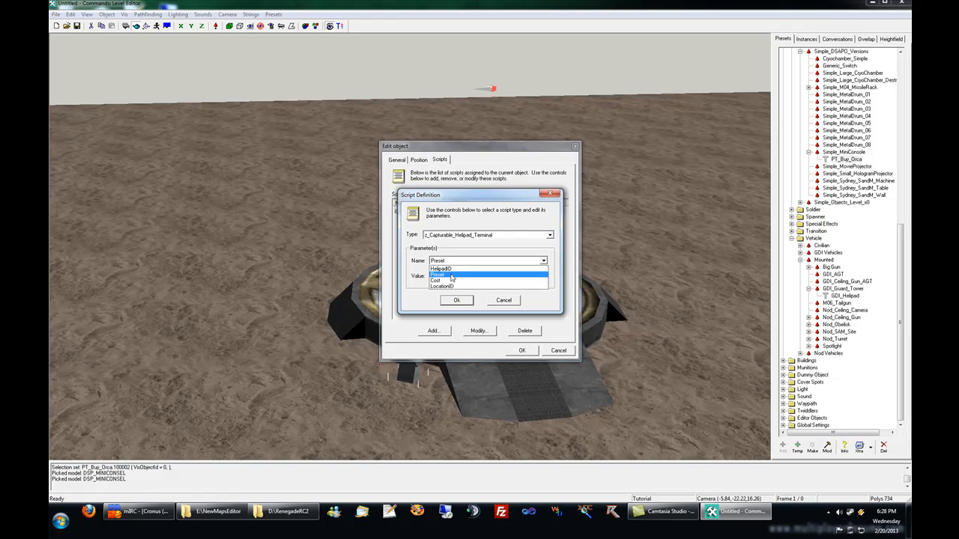
click(450, 281)
double_click(438, 276)
text(1000)
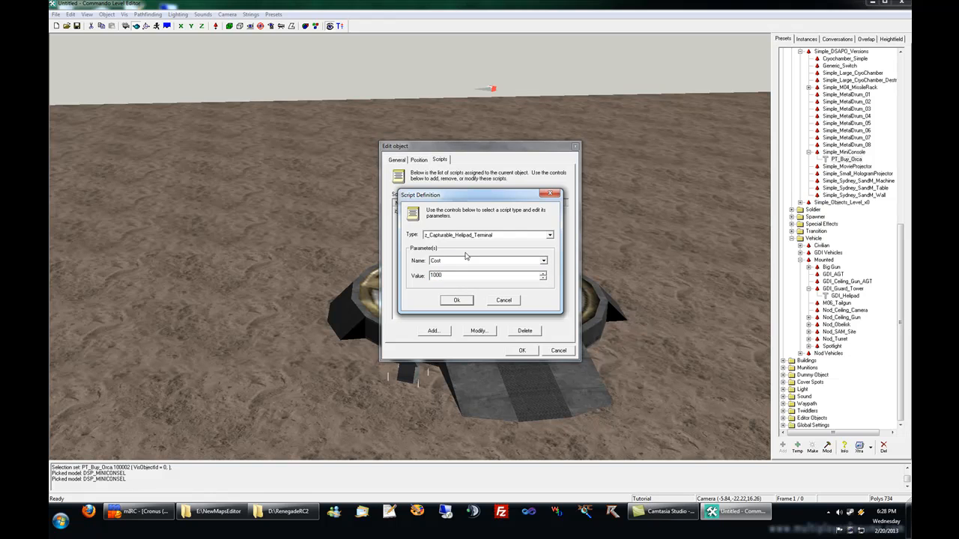
- Check the LocationID parameter, then save the script definition and the console's properties
click(466, 260)
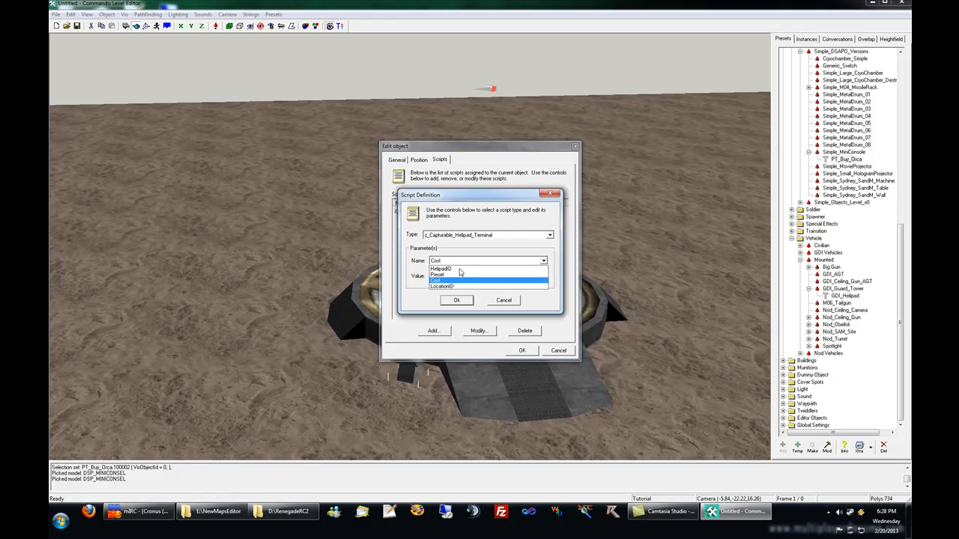
click(450, 288)
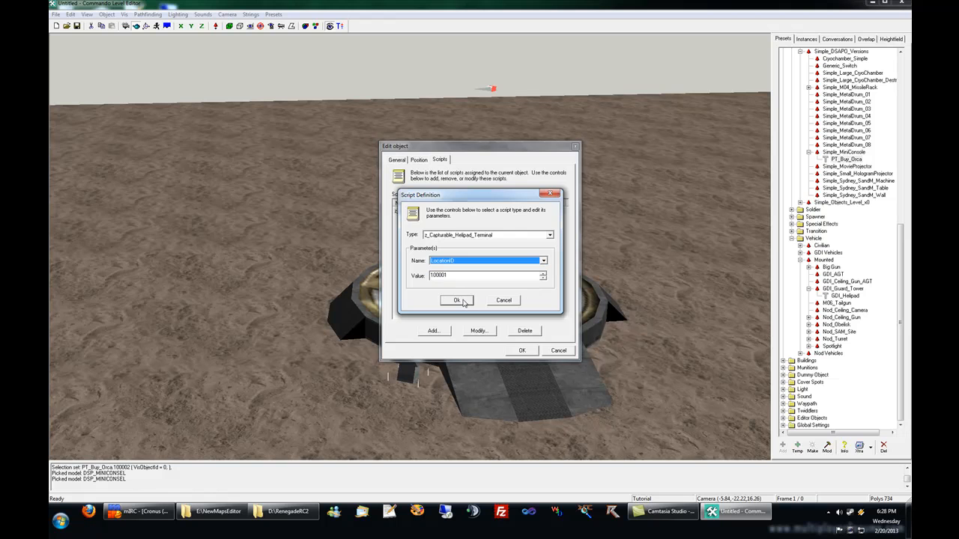
click(457, 300)
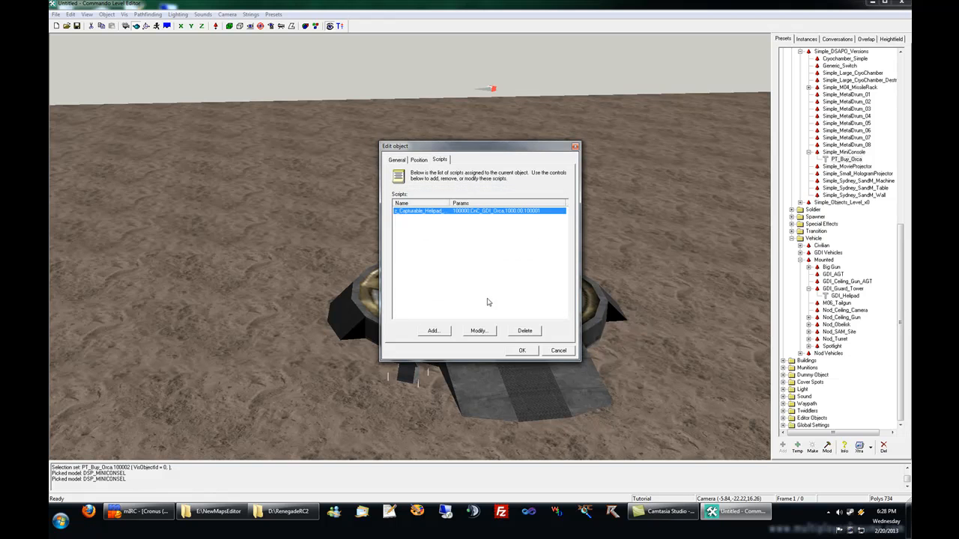
click(522, 351)
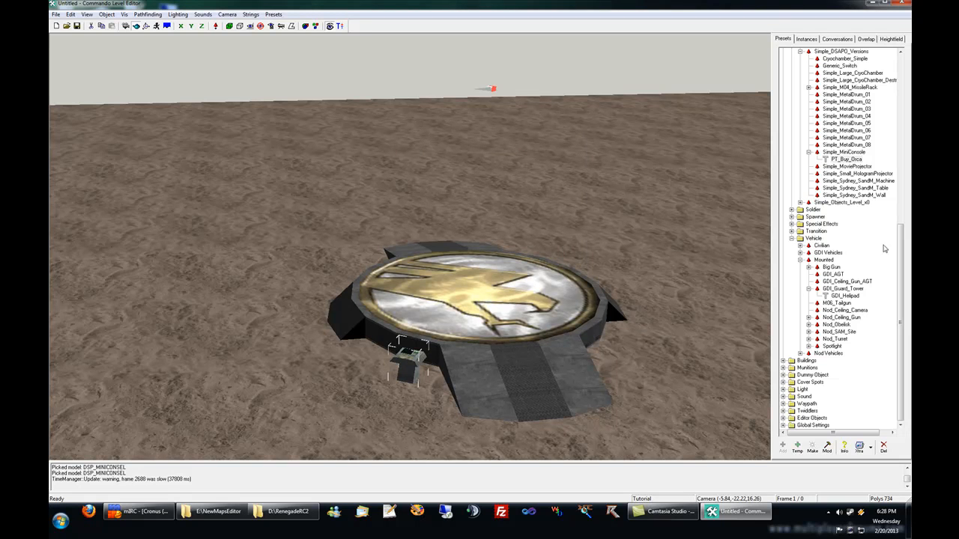
- Review the scripts assigned to the GDI_Helipad preset and close its properties
click(842, 296)
click(828, 446)
click(512, 160)
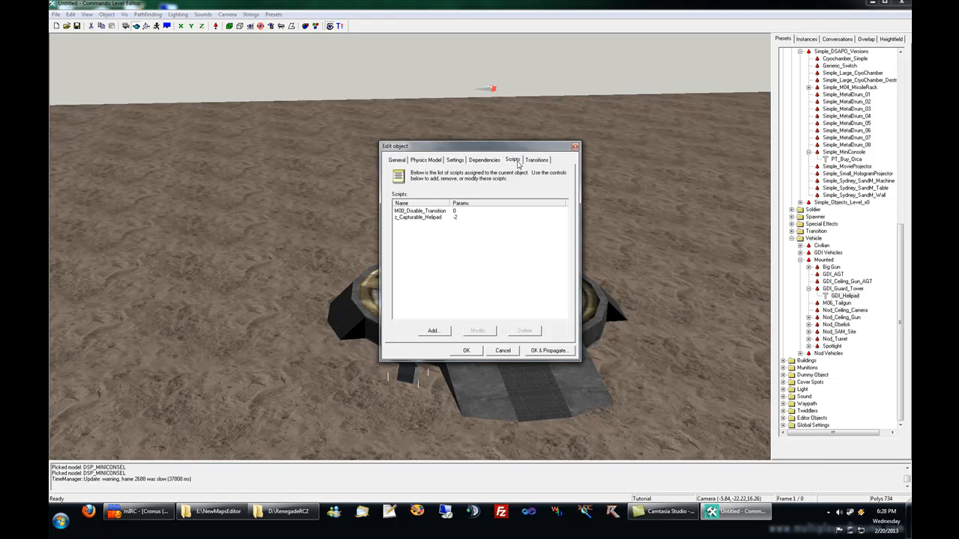
click(470, 350)
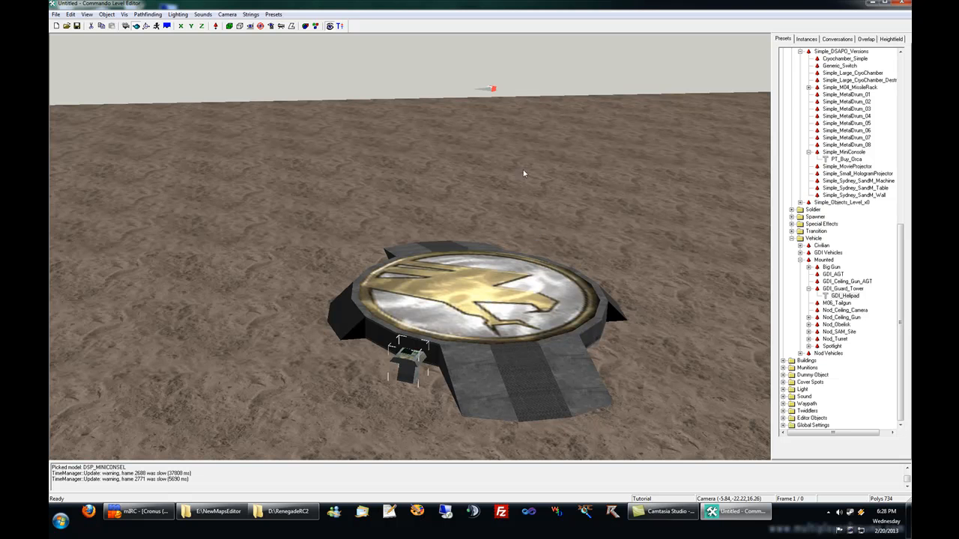
- Minimize the level editor and show the hidden notification-area icons on the desktop
click(724, 511)
click(828, 511)
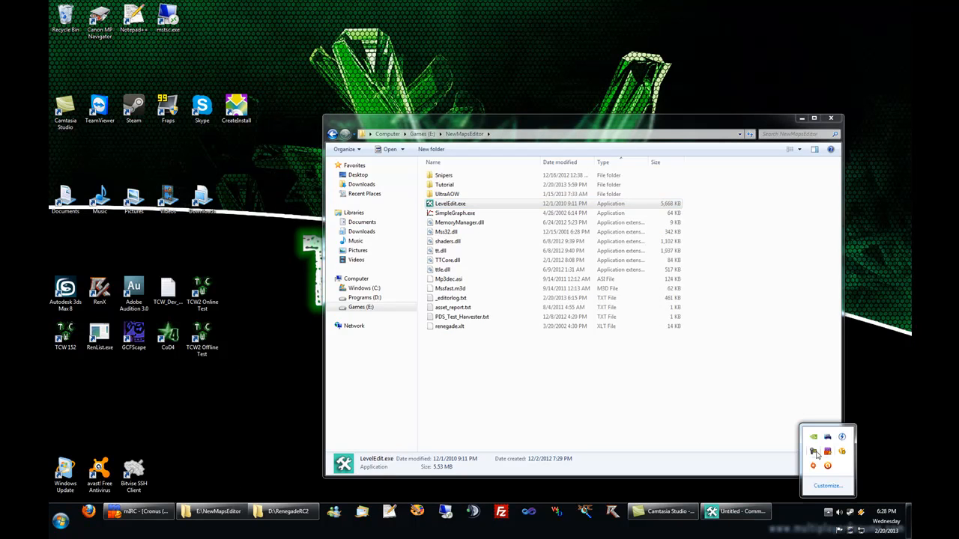